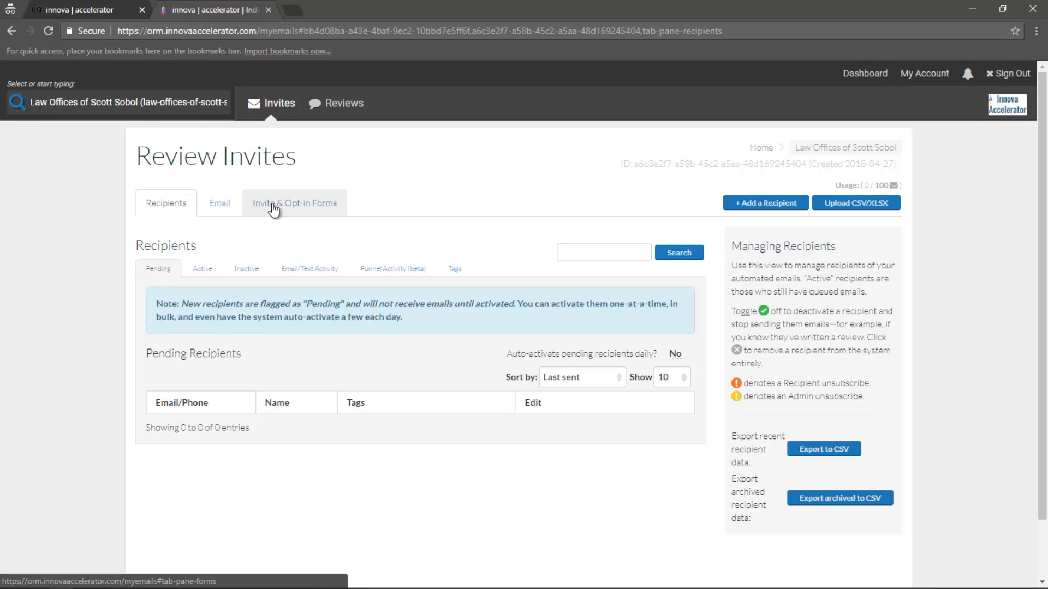
Switch the Review Invites page to the Email tab to show the drip campaign editor
{"action": "left_click", "coordinate": [213, 211]}
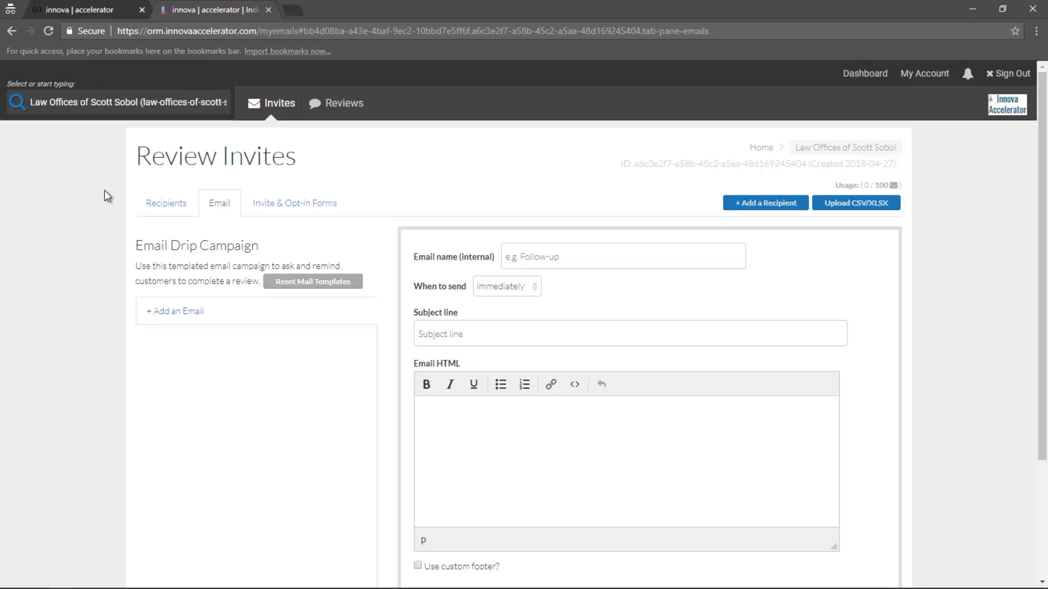
{"action": "left_click_drag", "start_coordinate": [1042, 217], "coordinate": [1039, 257]}
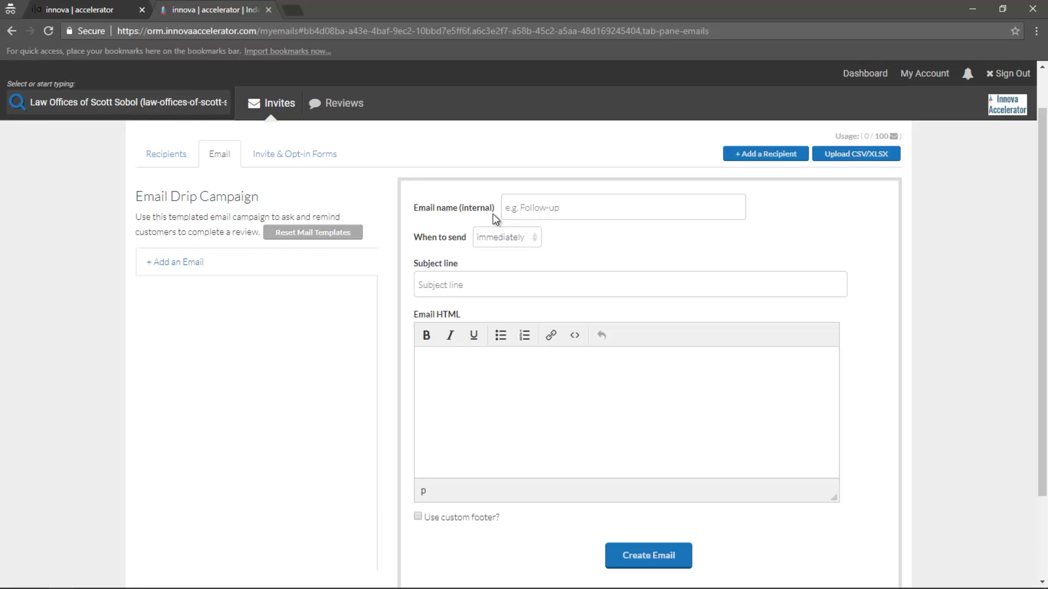
{"action": "key", "text": "alt+Tab"}
{"action": "key", "text": "alt+Tab"}
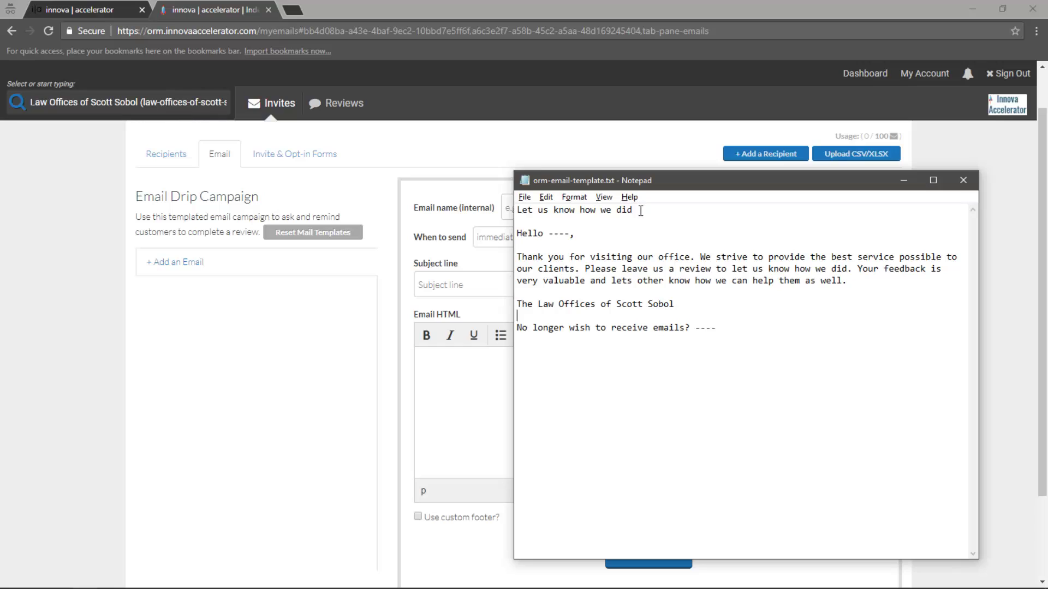
{"action": "left_click_drag", "start_coordinate": [675, 187], "coordinate": [698, 190]}
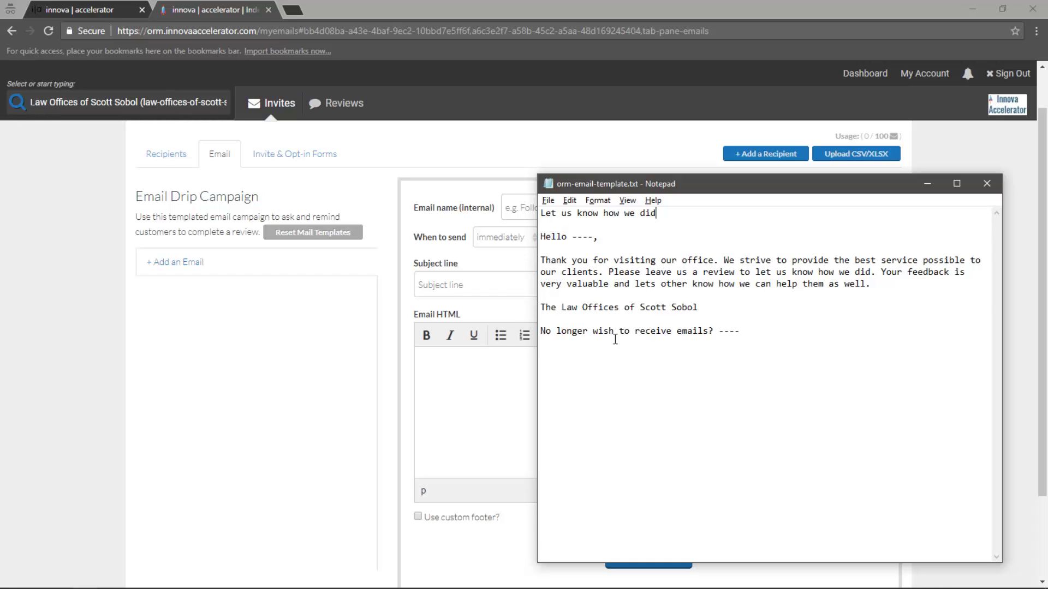
{"action": "left_click", "coordinate": [349, 335]}
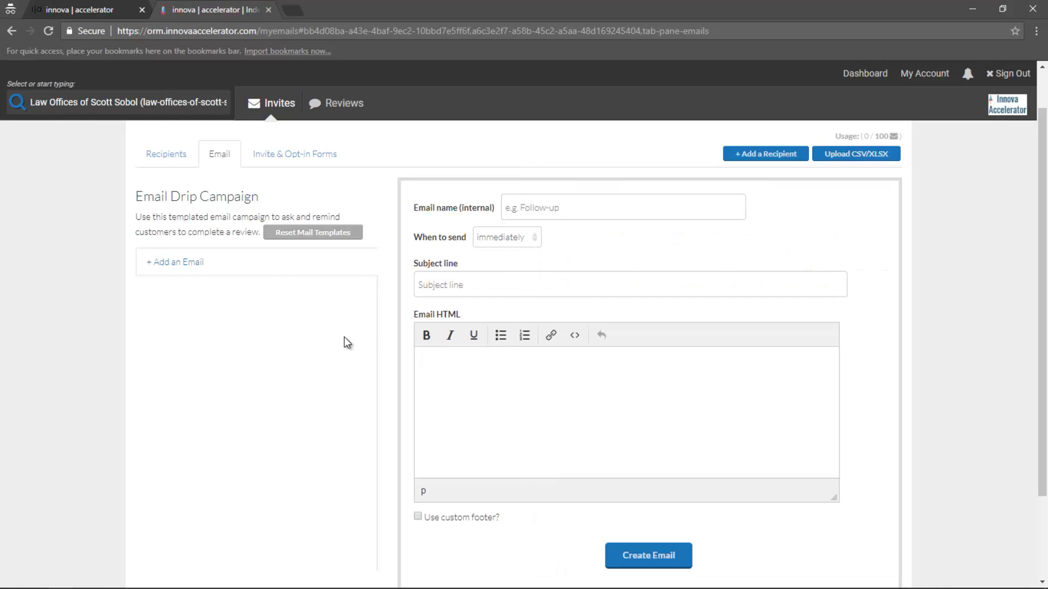
Name the new email 'Follow-up email for a review', correcting the typo
{"action": "left_click", "coordinate": [567, 213]}
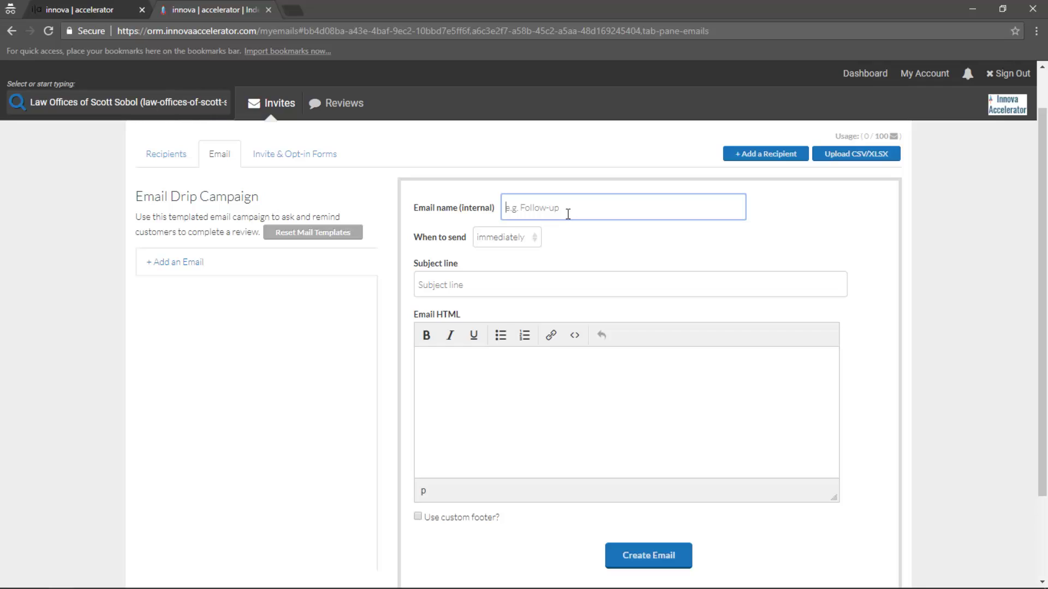
{"action": "type", "text": "Follow-up email for a revoew"}
{"action": "key", "text": "BackSpace"}
{"action": "key", "text": "BackSpace"}
{"action": "key", "text": "BackSpace"}
{"action": "type", "text": "iew"}
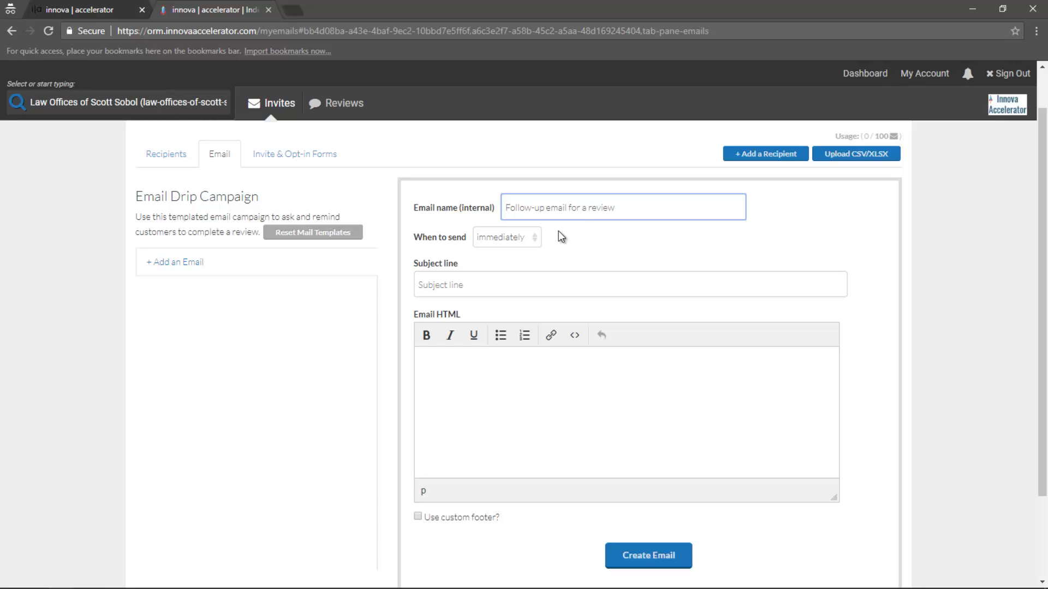
Copy the template's first line from Notepad into the subject: 'Let us know how we did'
{"action": "left_click", "coordinate": [549, 279]}
{"action": "key", "text": "alt+Tab"}
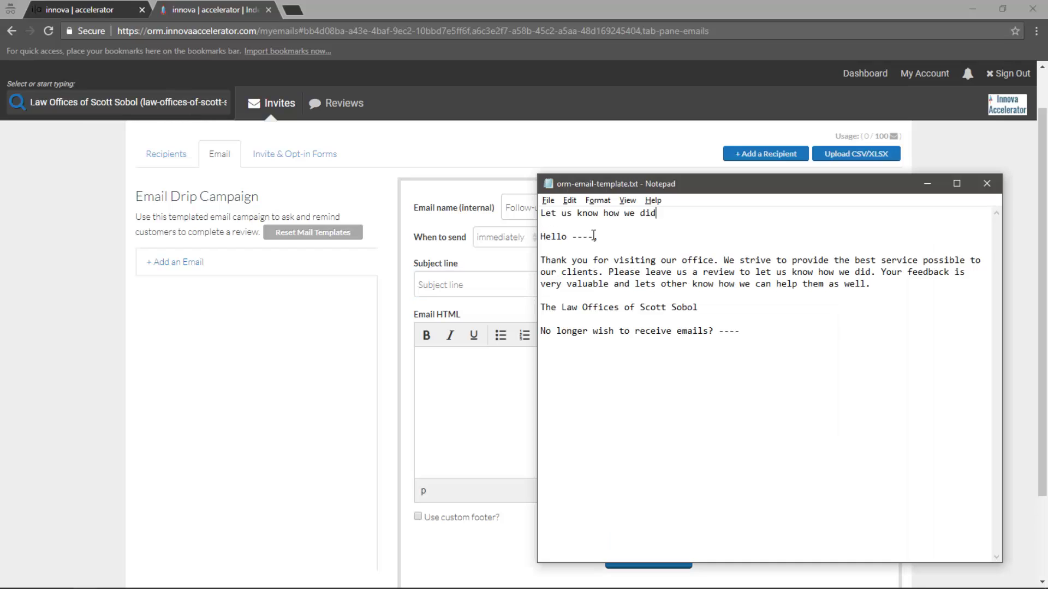
{"action": "key", "text": "shift+Home"}
{"action": "key", "text": "ctrl+c"}
{"action": "key", "text": "alt+Tab"}
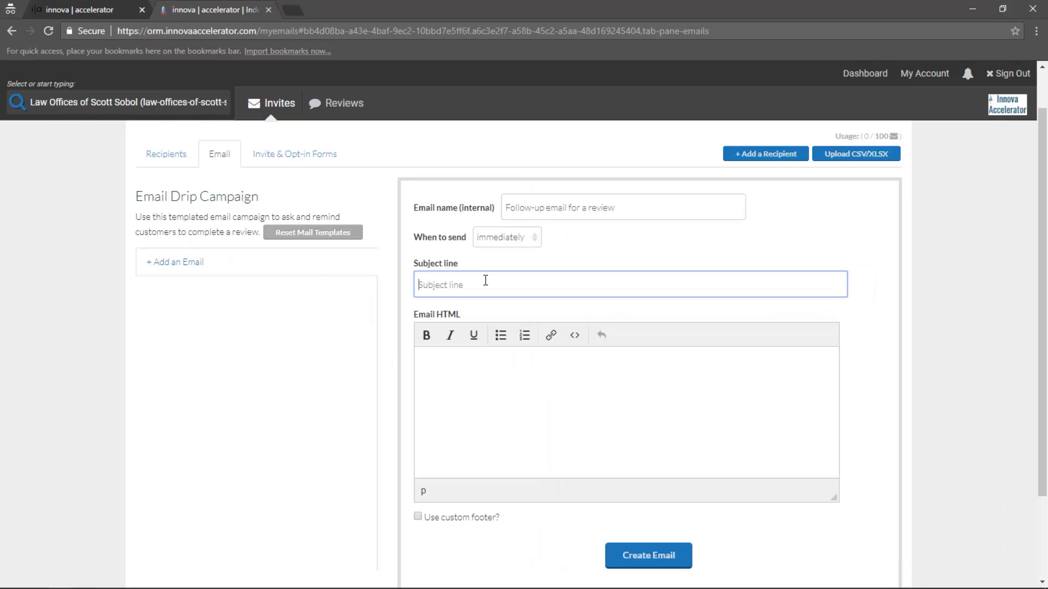
{"action": "key", "text": "ctrl+v"}
Copy the greeting and thank-you paragraph from the template into the email body
{"action": "left_click", "coordinate": [480, 362]}
{"action": "key", "text": "alt+Tab"}
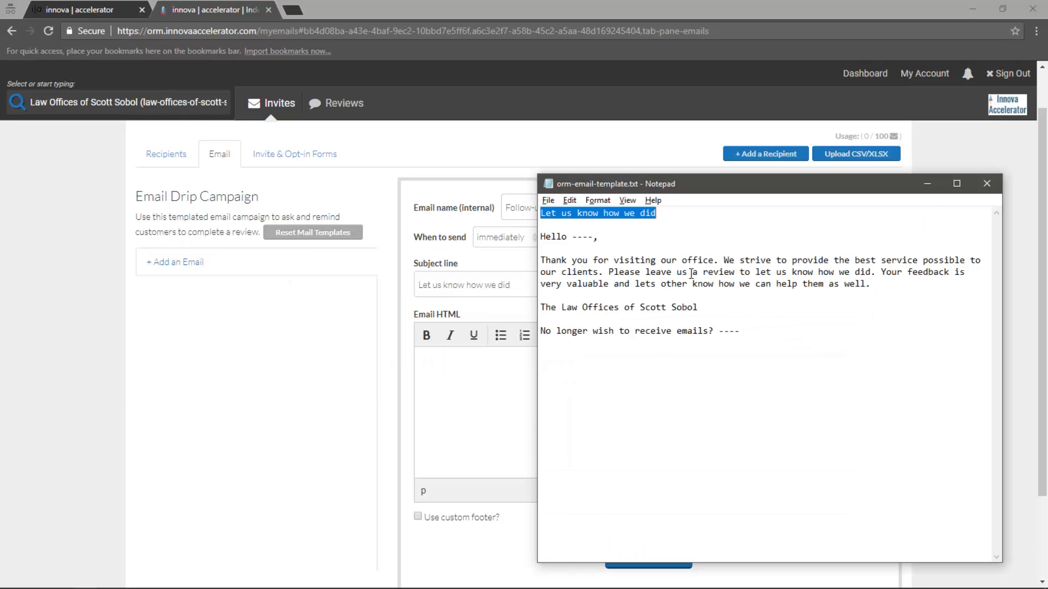
{"action": "left_click_drag", "start_coordinate": [714, 305], "coordinate": [530, 247]}
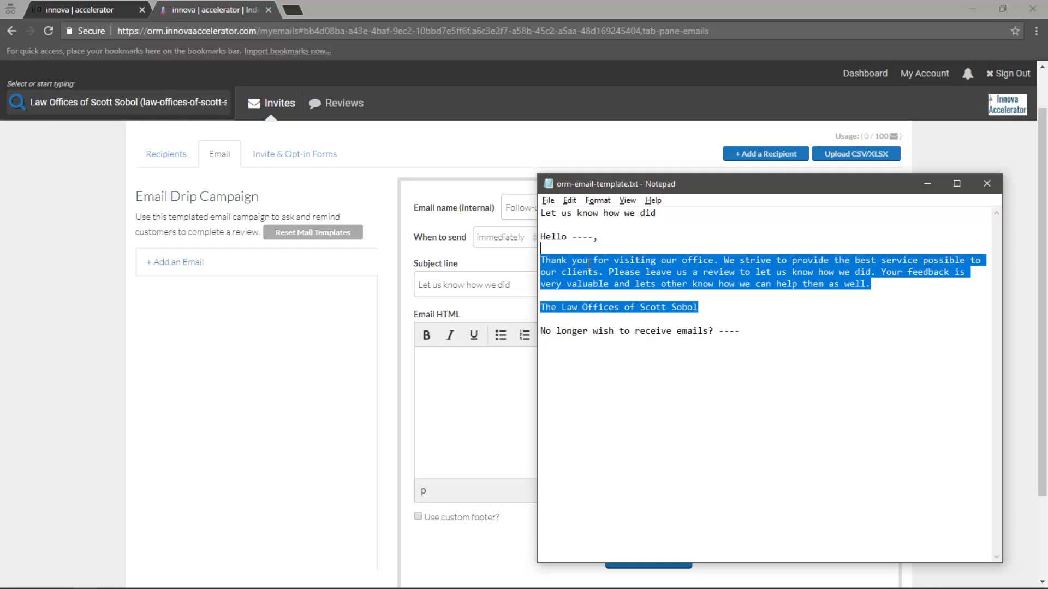
{"action": "left_click_drag", "start_coordinate": [869, 285], "coordinate": [534, 238]}
{"action": "key", "text": "ctrl+c"}
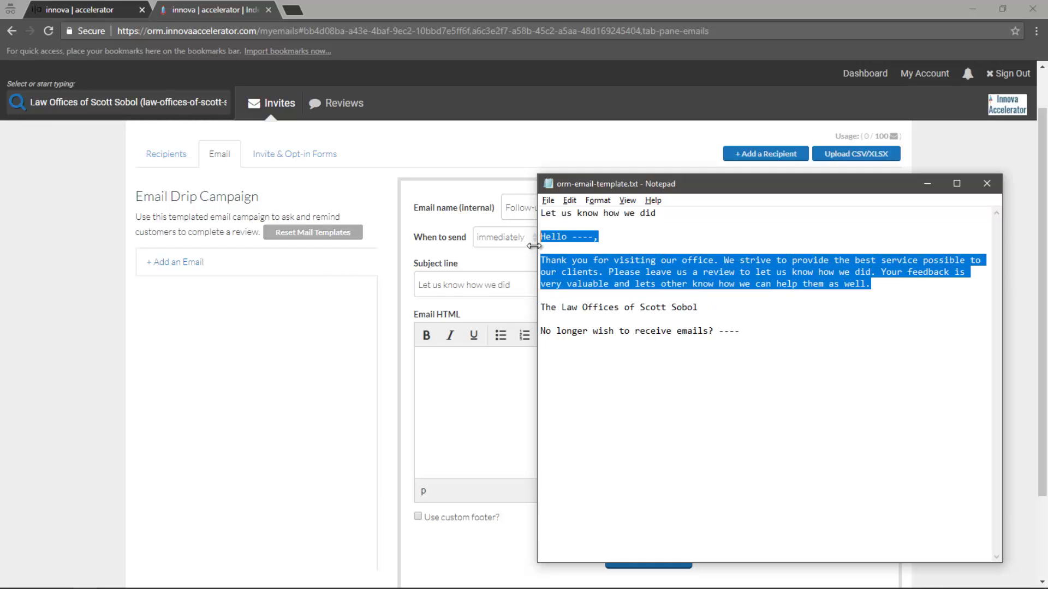
{"action": "key", "text": "alt+Tab"}
{"action": "key", "text": "ctrl+v"}
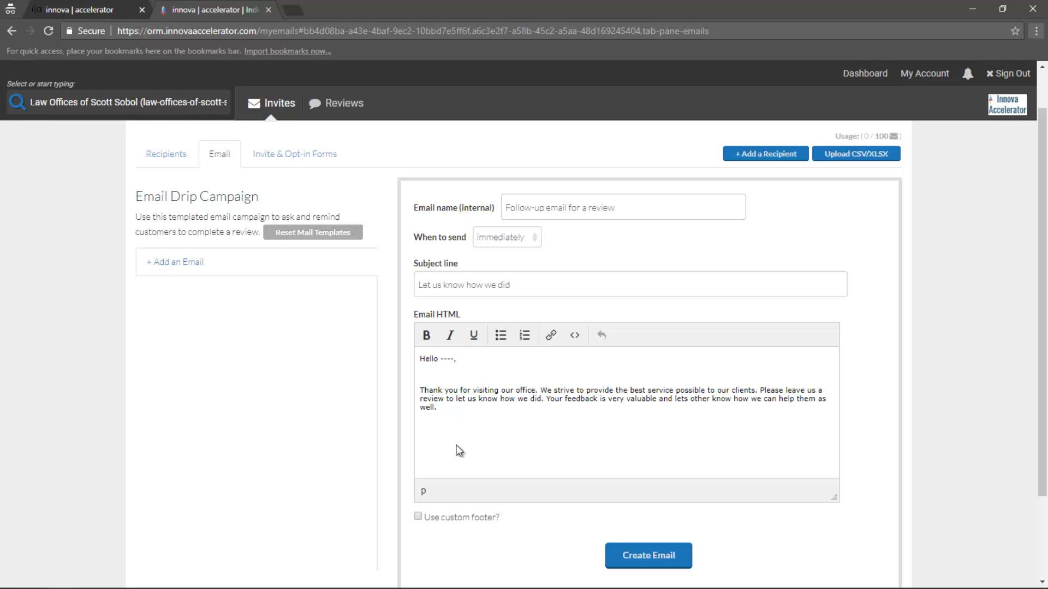
Enable a custom footer and paste the law office's sign-off line into it
{"action": "left_click", "coordinate": [417, 516]}
{"action": "scroll", "coordinate": [414, 518], "scroll_direction": "down", "scroll_amount": 1}
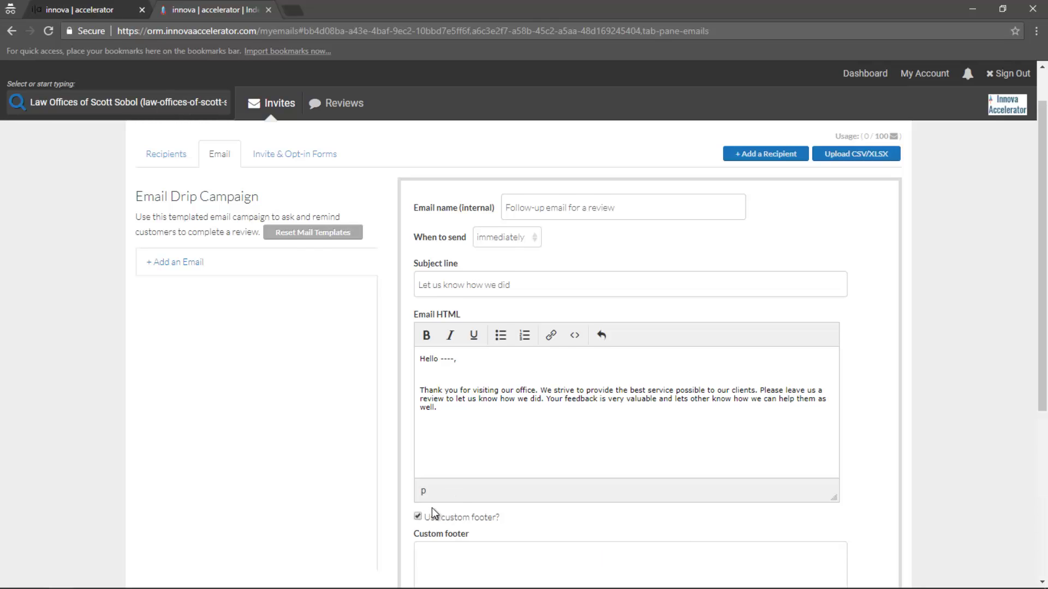
{"action": "left_click", "coordinate": [471, 478]}
{"action": "key", "text": "alt+Tab"}
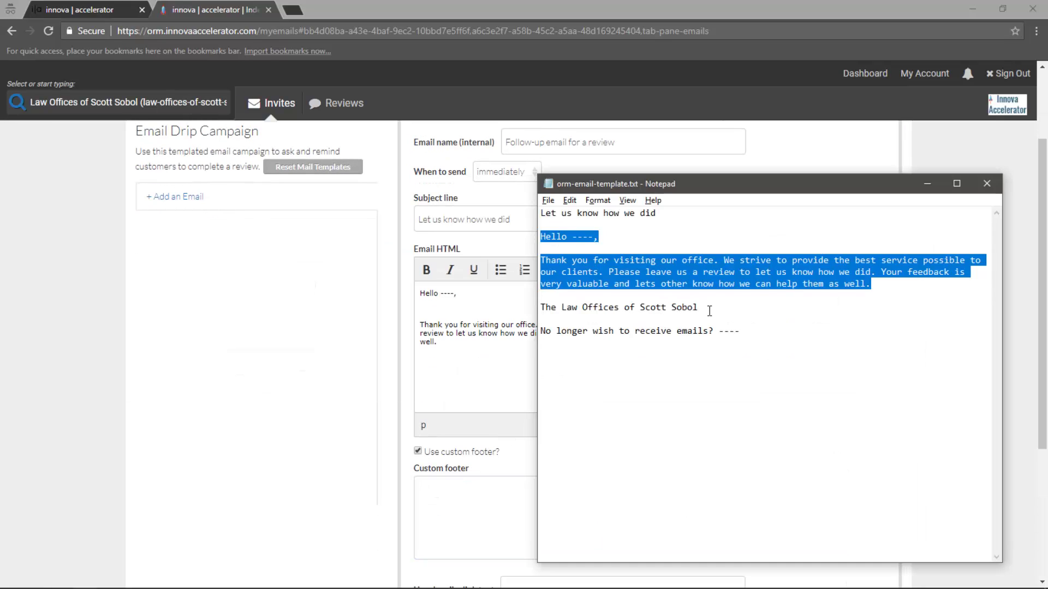
{"action": "left_click_drag", "start_coordinate": [701, 307], "coordinate": [540, 307]}
{"action": "key", "text": "ctrl+c"}
{"action": "key", "text": "alt+Tab"}
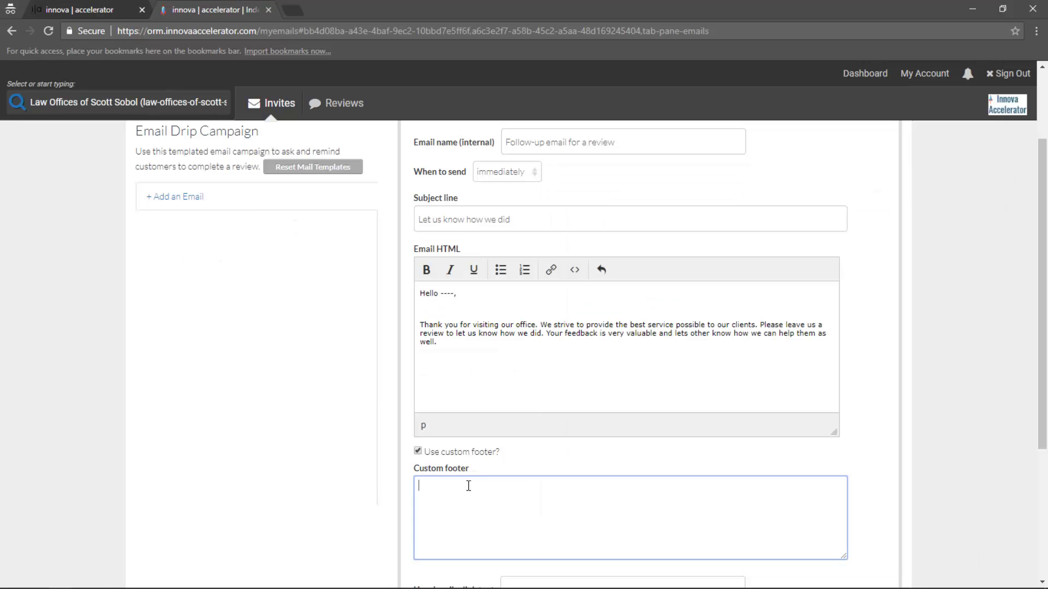
{"action": "key", "text": "ctrl+v"}
Set the unsubscribe text to 'No longer wish to receive emails?' without dashes and submit the email
{"action": "scroll", "coordinate": [507, 496], "scroll_direction": "down", "scroll_amount": 1}
{"action": "left_click", "coordinate": [508, 522]}
{"action": "key", "text": "alt+Tab"}
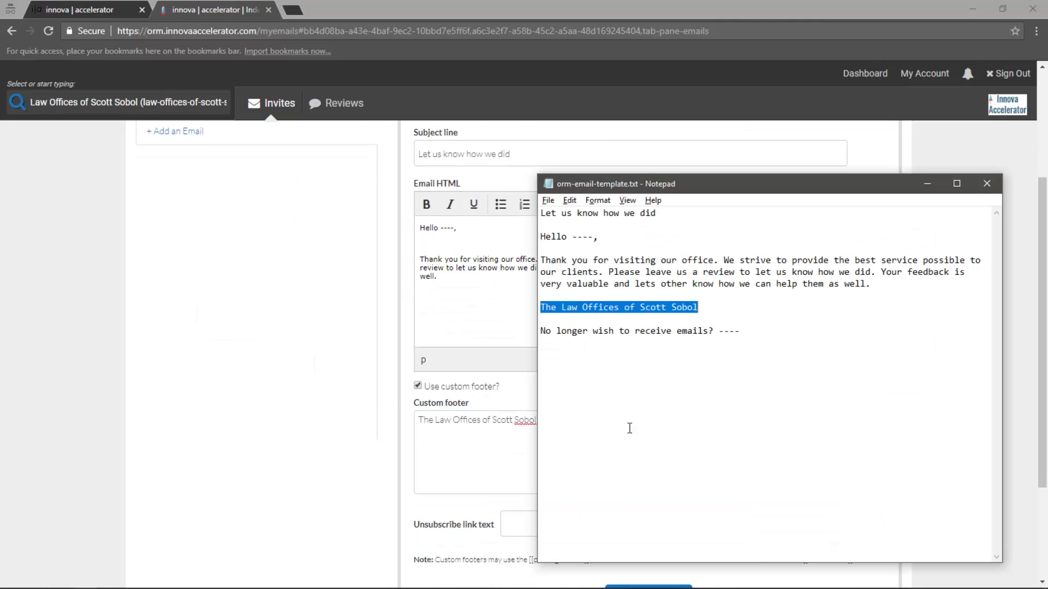
{"action": "left_click_drag", "start_coordinate": [740, 330], "coordinate": [508, 326]}
{"action": "key", "text": "ctrl+c"}
{"action": "key", "text": "alt+Tab"}
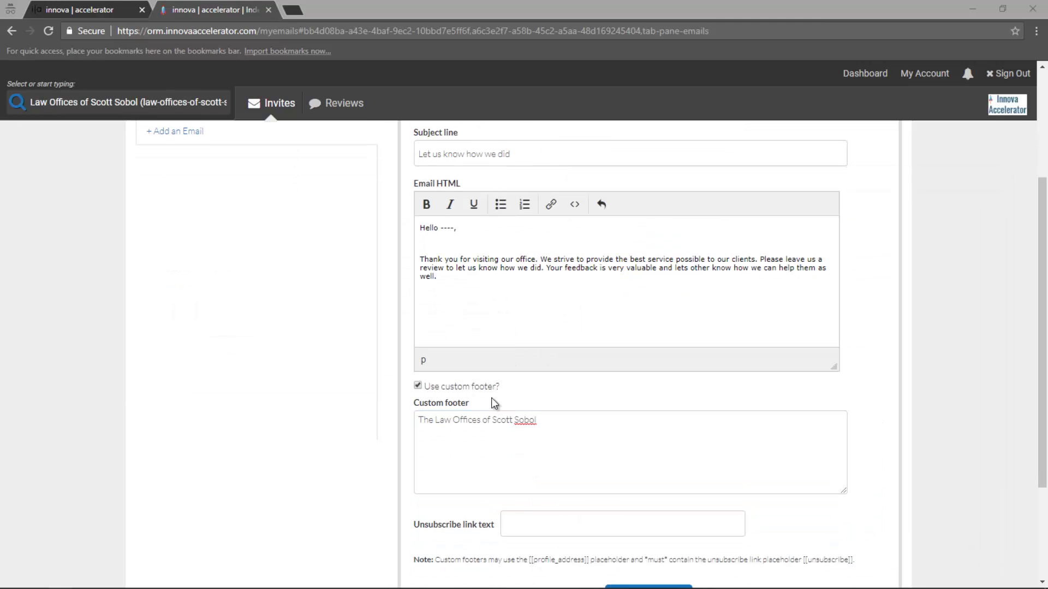
{"action": "scroll", "coordinate": [491, 402], "scroll_direction": "down", "scroll_amount": 1}
{"action": "left_click", "coordinate": [565, 459]}
{"action": "key", "text": "ctrl+v"}
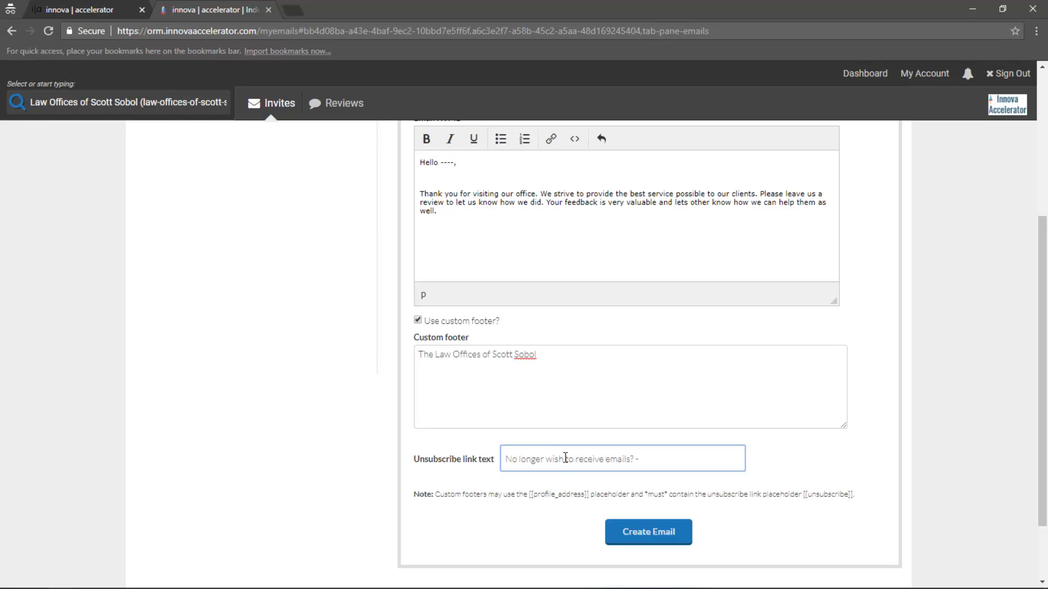
{"action": "key", "text": "BackSpace"}
{"action": "key", "text": "BackSpace"}
{"action": "key", "text": "BackSpace"}
{"action": "key", "text": "BackSpace"}
{"action": "key", "text": "BackSpace"}
{"action": "left_click", "coordinate": [660, 540]}
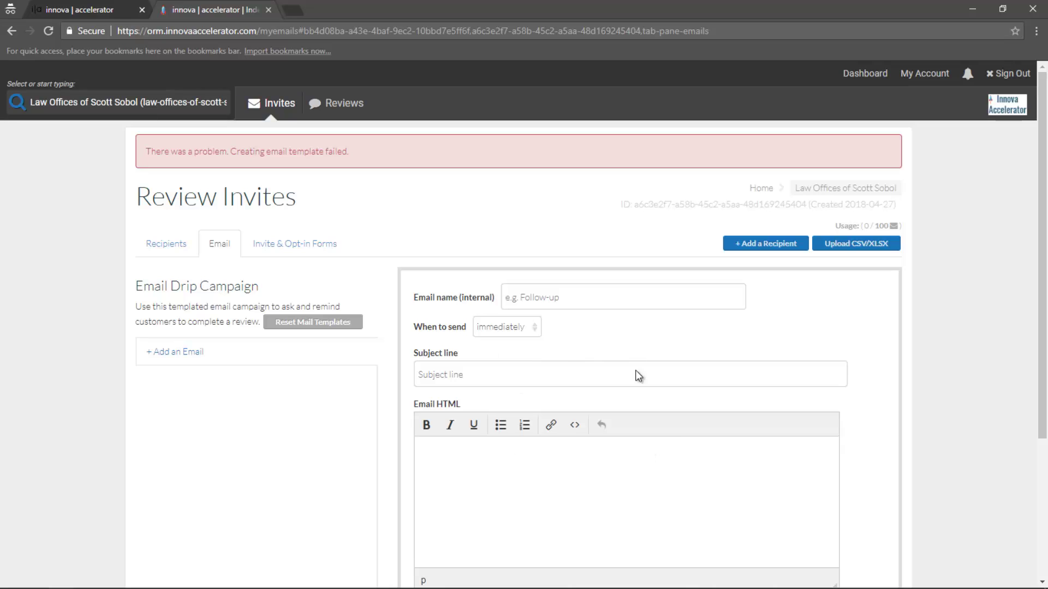
Refill the subject with 'Let us know how we did' and name the email 'Follow-up for a review'
{"action": "key", "text": "alt+Tab"}
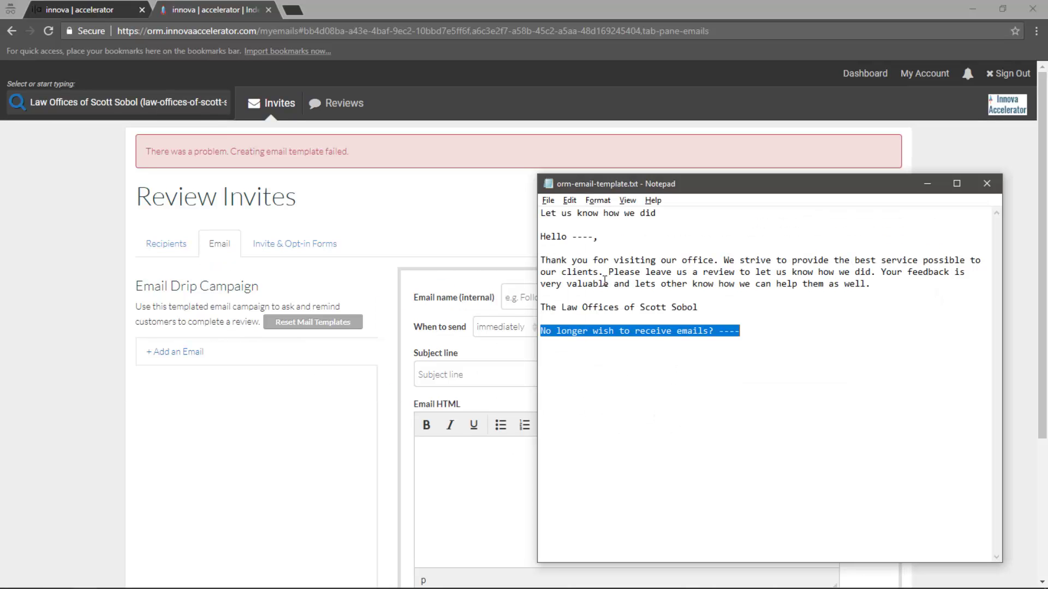
{"action": "key", "text": "alt+Tab"}
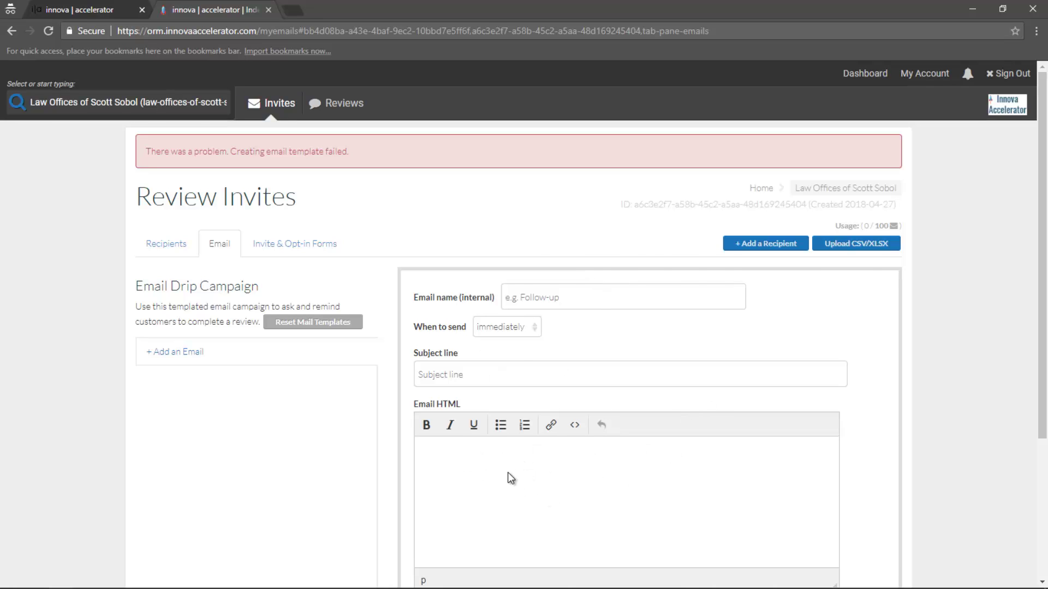
{"action": "key", "text": "alt+Tab"}
{"action": "key", "text": "ctrl+Home"}
{"action": "key", "text": "shift+End"}
{"action": "key", "text": "ctrl+c"}
{"action": "key", "text": "alt+Tab"}
{"action": "left_click", "coordinate": [486, 371]}
{"action": "key", "text": "ctrl+v"}
{"action": "left_click", "coordinate": [566, 299]}
{"action": "type", "text": "Follow-up "}
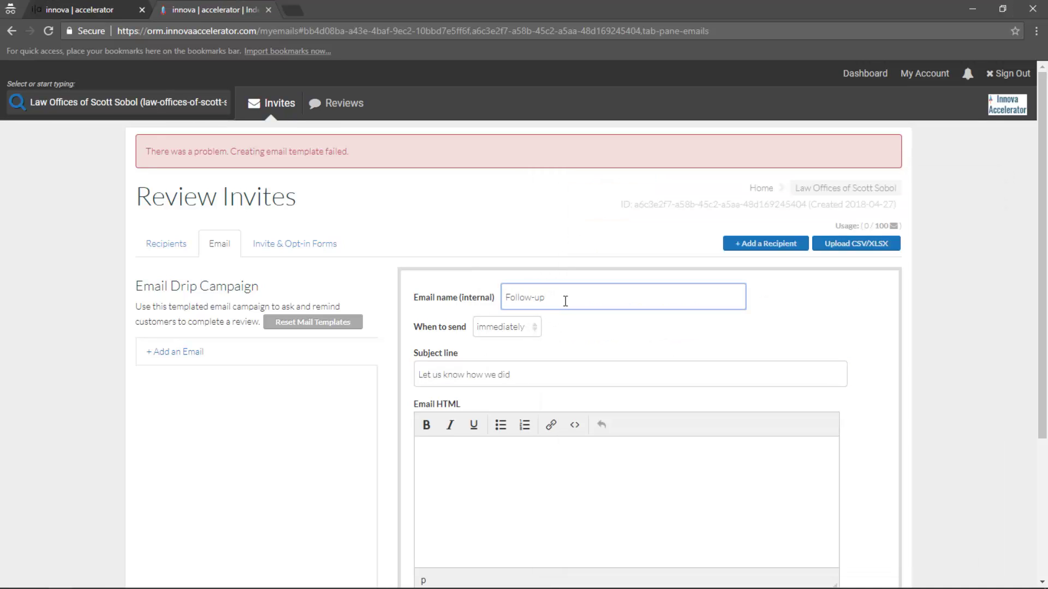
{"action": "type", "text": "for a review"}
Attempt the body paste, then cut the mistaken line and undo a stray paste into the subject
{"action": "left_click", "coordinate": [538, 386]}
{"action": "key", "text": "alt+Tab"}
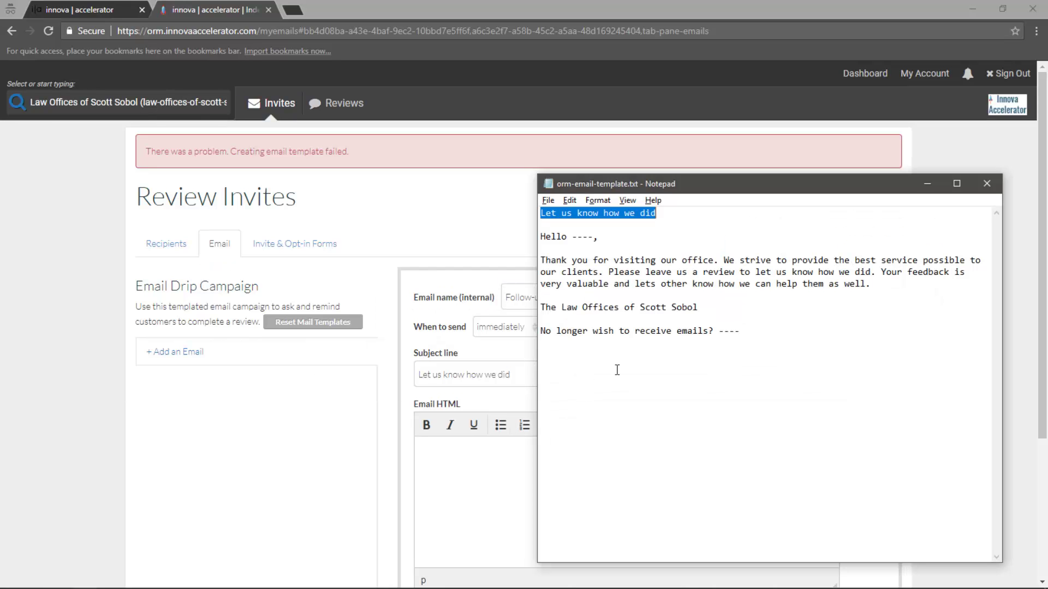
{"action": "left_click_drag", "start_coordinate": [873, 285], "coordinate": [540, 236]}
{"action": "left_click", "coordinate": [458, 459]}
{"action": "key", "text": "ctrl+v"}
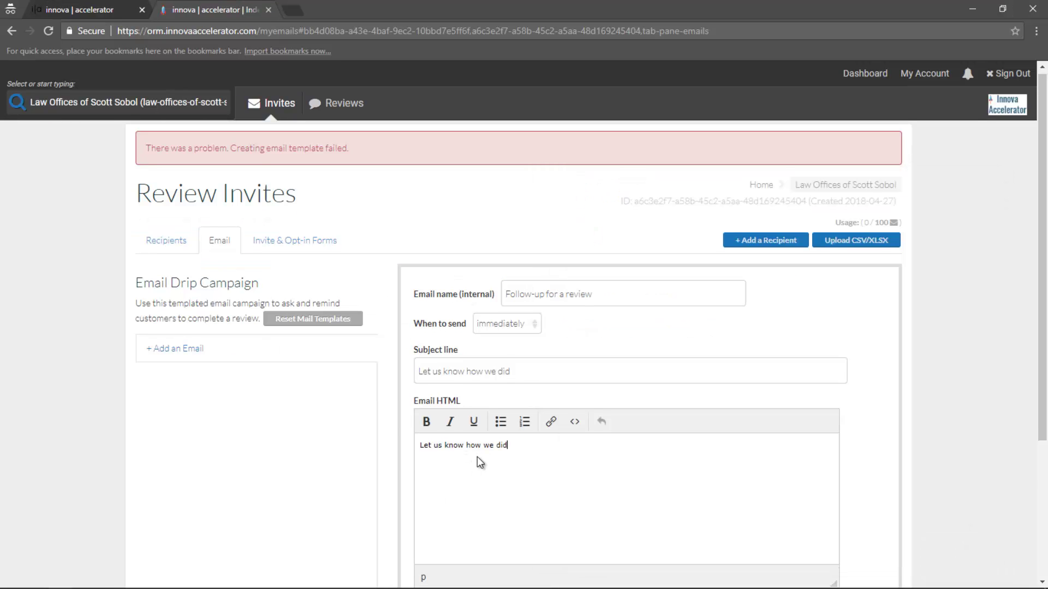
{"action": "scroll", "coordinate": [479, 463], "scroll_direction": "down", "scroll_amount": 1}
{"action": "key", "text": "alt+Tab"}
{"action": "key", "text": "alt+Tab"}
{"action": "left_click_drag", "start_coordinate": [534, 382], "coordinate": [390, 374]}
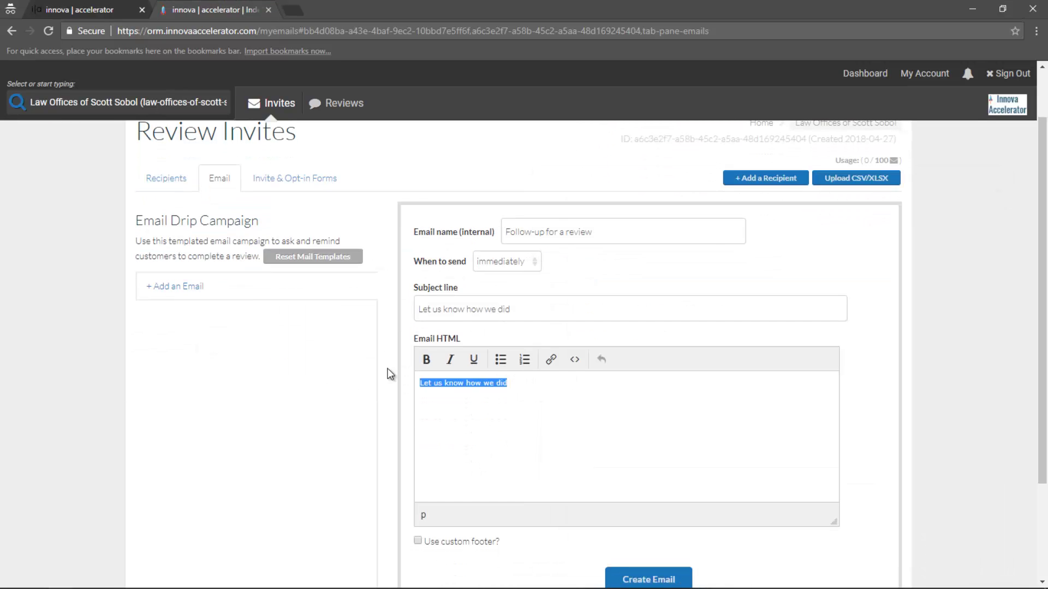
{"action": "key", "text": "ctrl+x"}
{"action": "left_click", "coordinate": [457, 310]}
{"action": "key", "text": "ctrl+v"}
{"action": "key", "text": "ctrl+z"}
Paste the template greeting and thank-you paragraph into the body and delete the dashes after Hello
{"action": "left_click", "coordinate": [486, 388]}
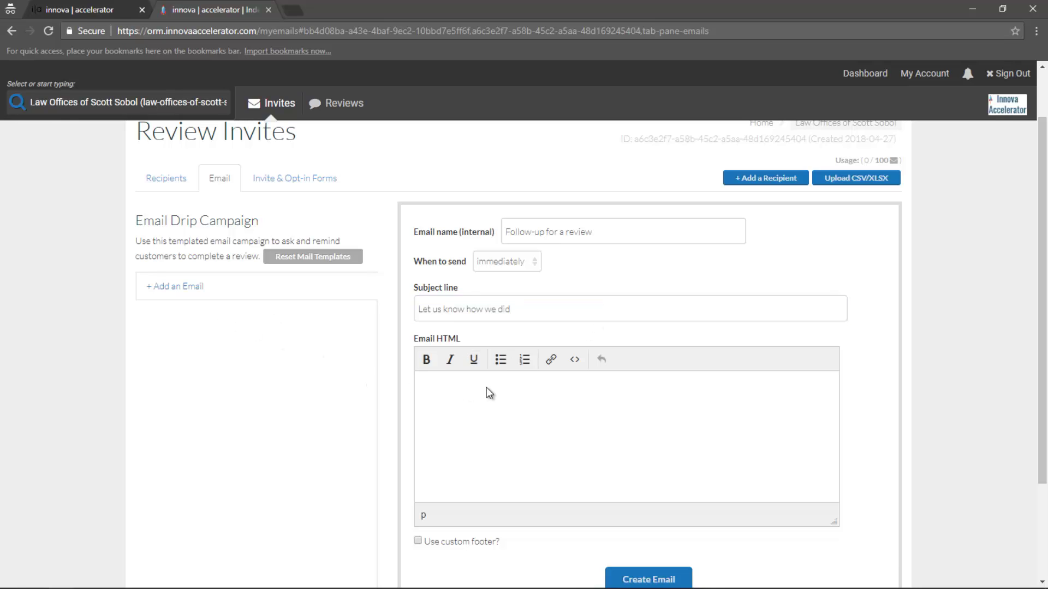
{"action": "key", "text": "alt+Tab"}
{"action": "right_click", "coordinate": [667, 270]}
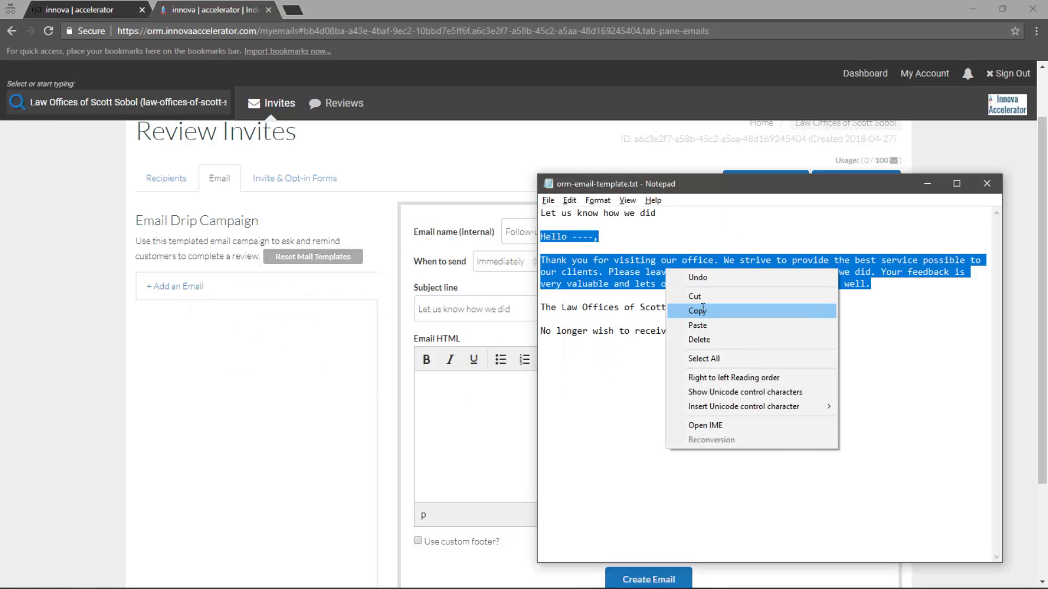
{"action": "left_click", "coordinate": [702, 309]}
{"action": "key", "text": "alt+Tab"}
{"action": "key", "text": "ctrl+v"}
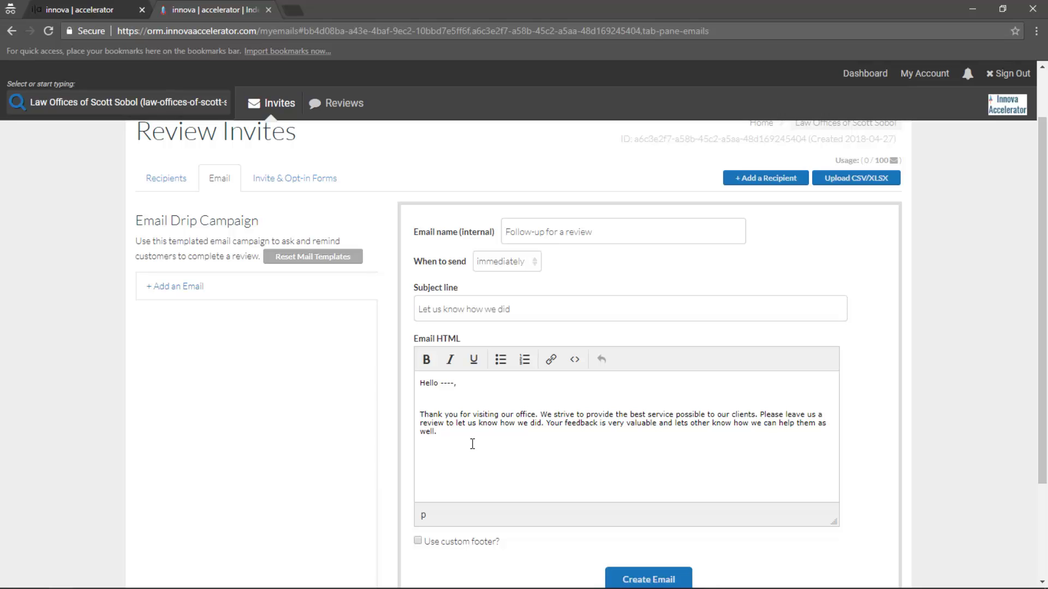
{"action": "key", "text": "BackSpace"}
{"action": "key", "text": "BackSpace"}
{"action": "key", "text": "BackSpace"}
{"action": "key", "text": "BackSpace"}
{"action": "scroll", "coordinate": [473, 443], "scroll_direction": "down", "scroll_amount": 3}
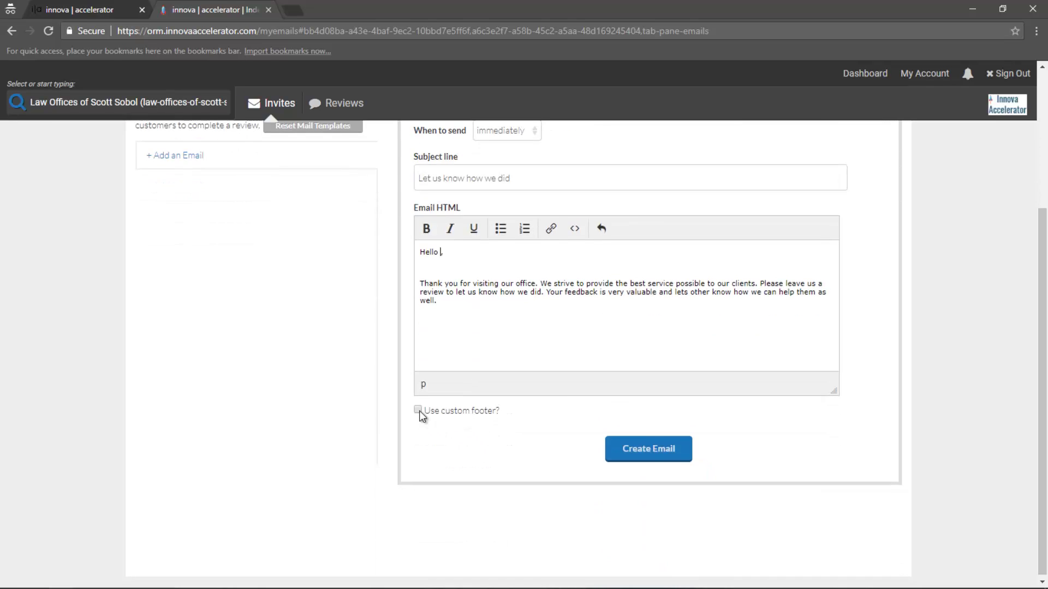
Create the 'Follow-up for a review' email so it appears in the campaign as sent immediately
{"action": "left_click", "coordinate": [617, 447]}
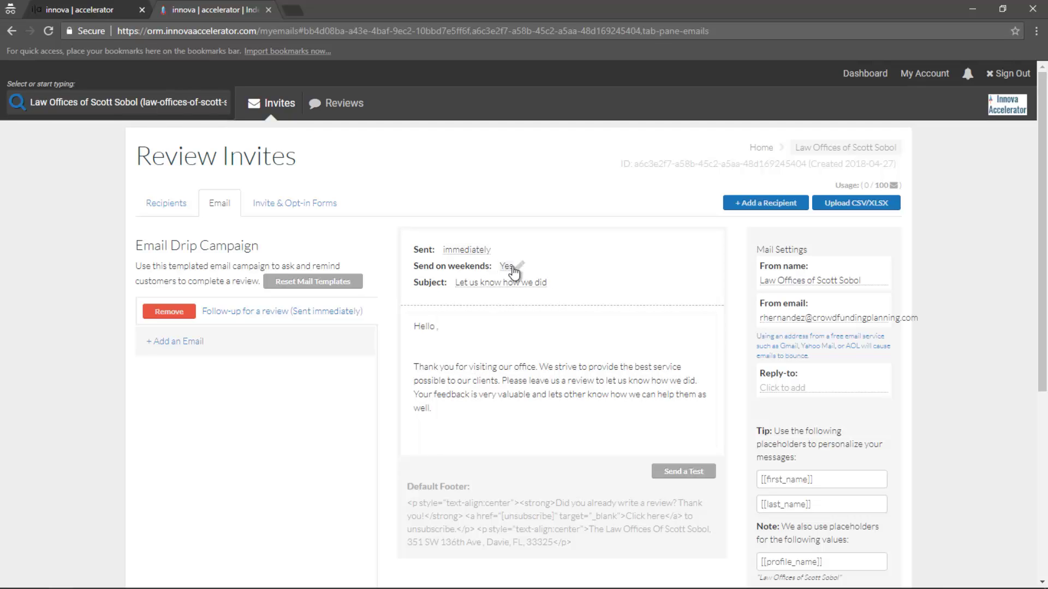
Change the 'Follow-up for a review' email's sending delay to the next day
{"action": "left_click", "coordinate": [262, 341]}
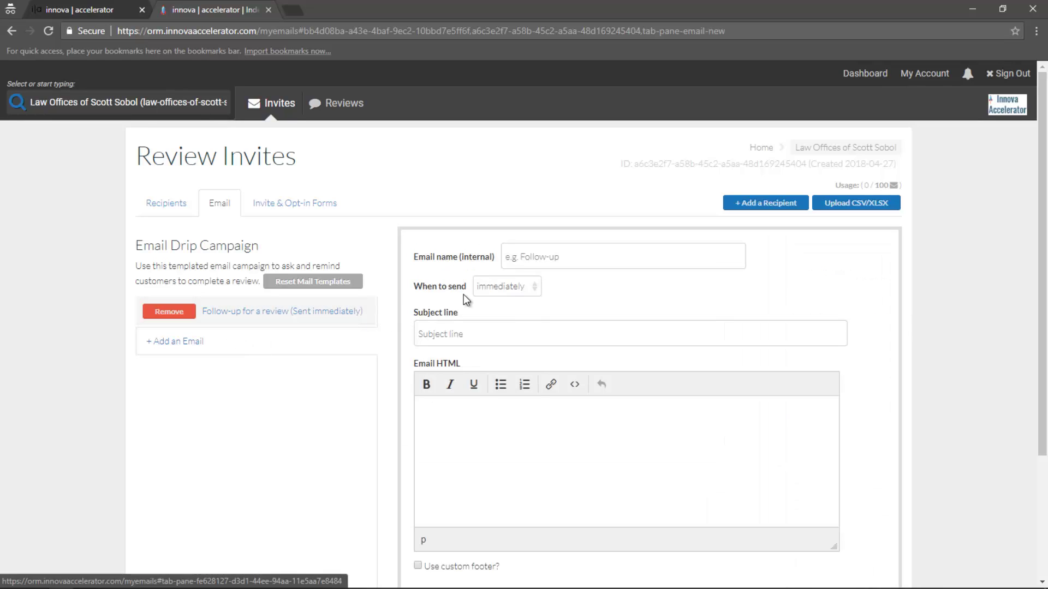
{"action": "left_click", "coordinate": [497, 286]}
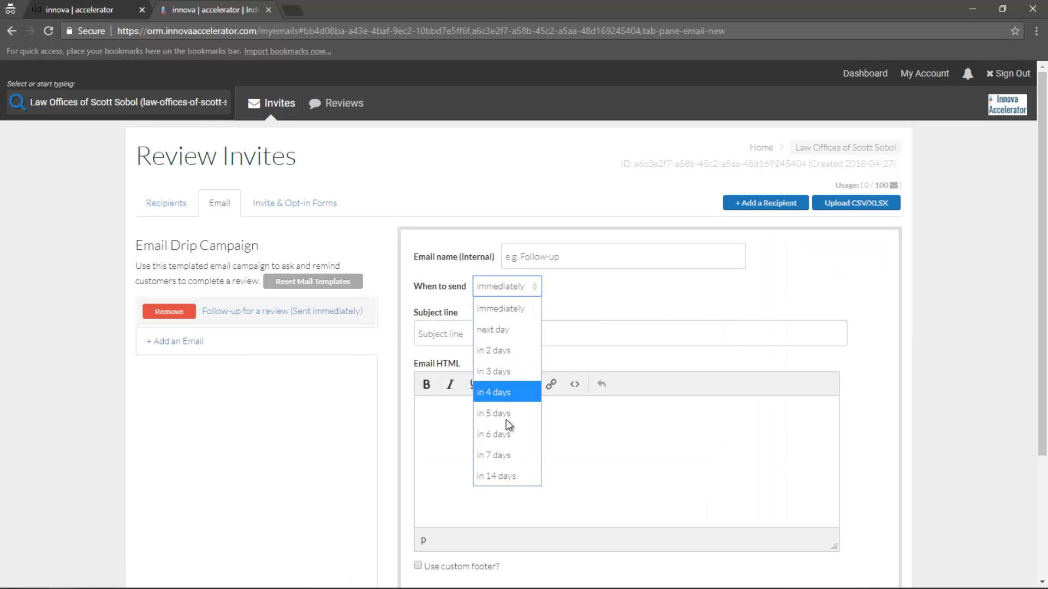
{"action": "left_click", "coordinate": [570, 307]}
{"action": "left_click", "coordinate": [223, 312]}
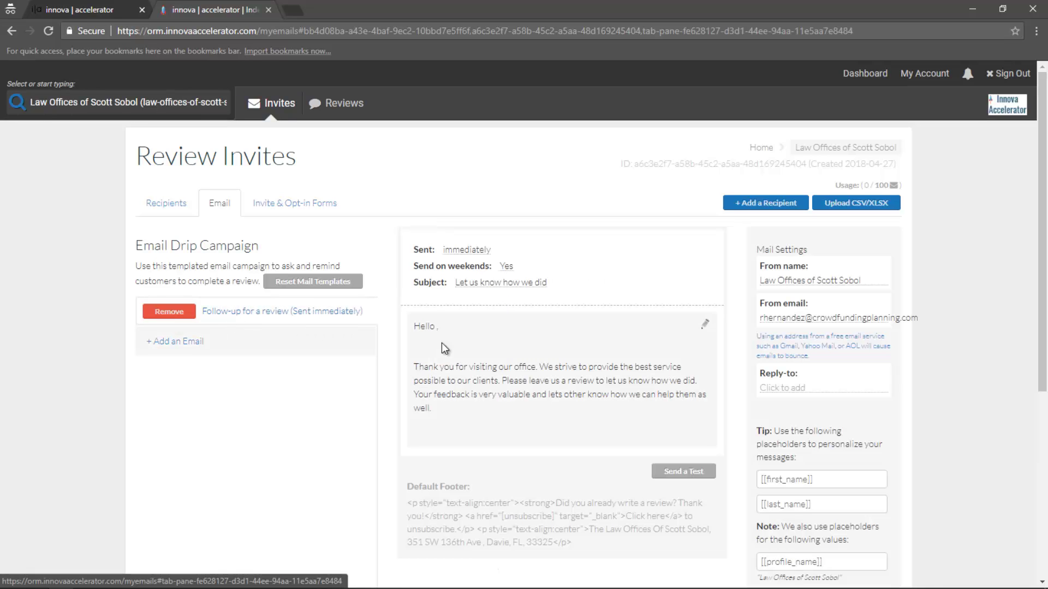
{"action": "left_click", "coordinate": [483, 250]}
{"action": "left_click", "coordinate": [506, 253]}
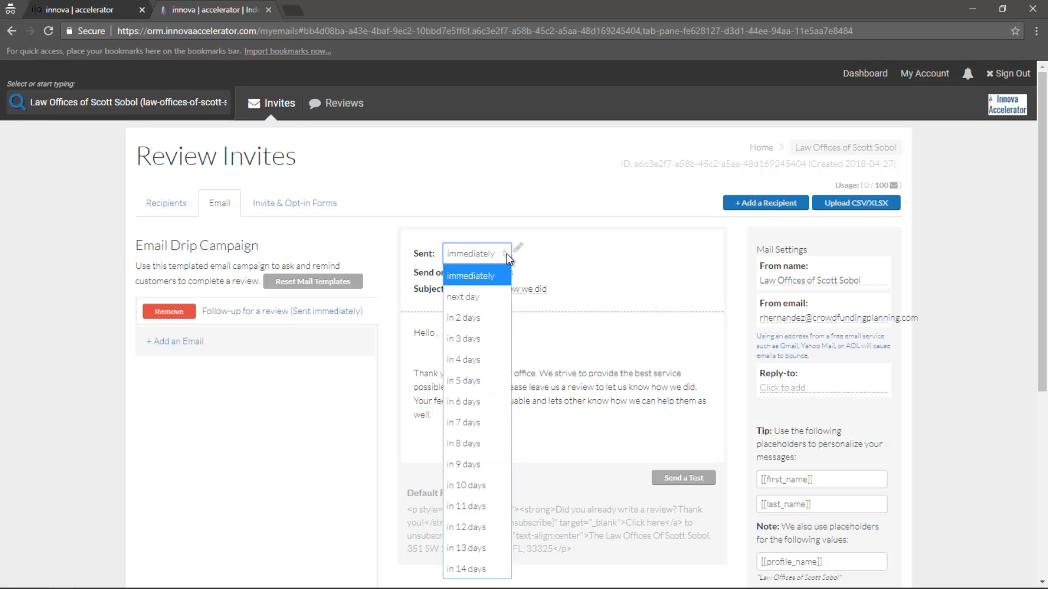
{"action": "left_click", "coordinate": [488, 302]}
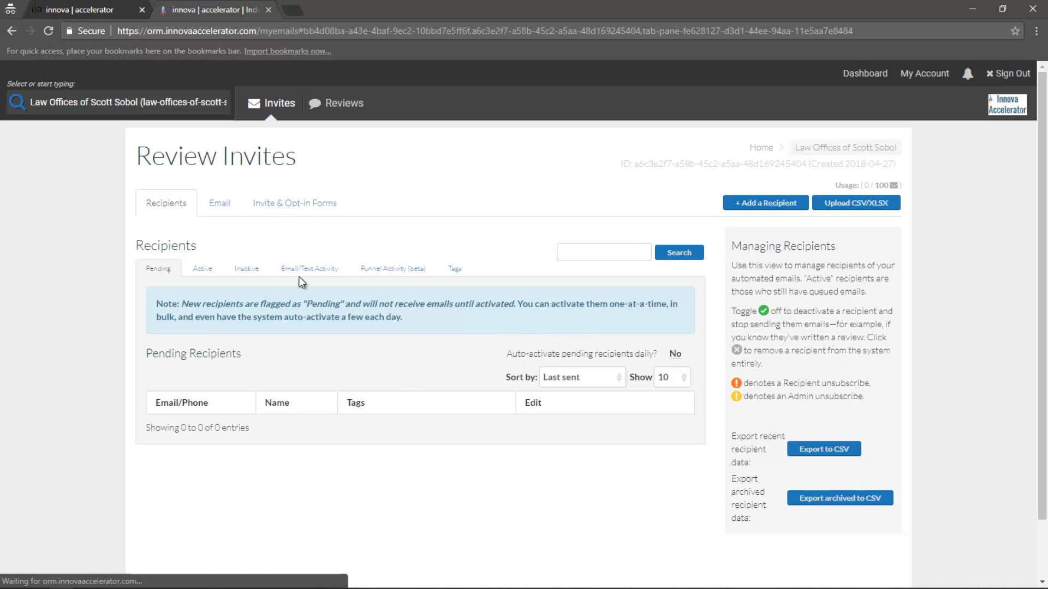
Set the email's send time to 12:00pm Eastern
{"action": "left_click", "coordinate": [219, 203]}
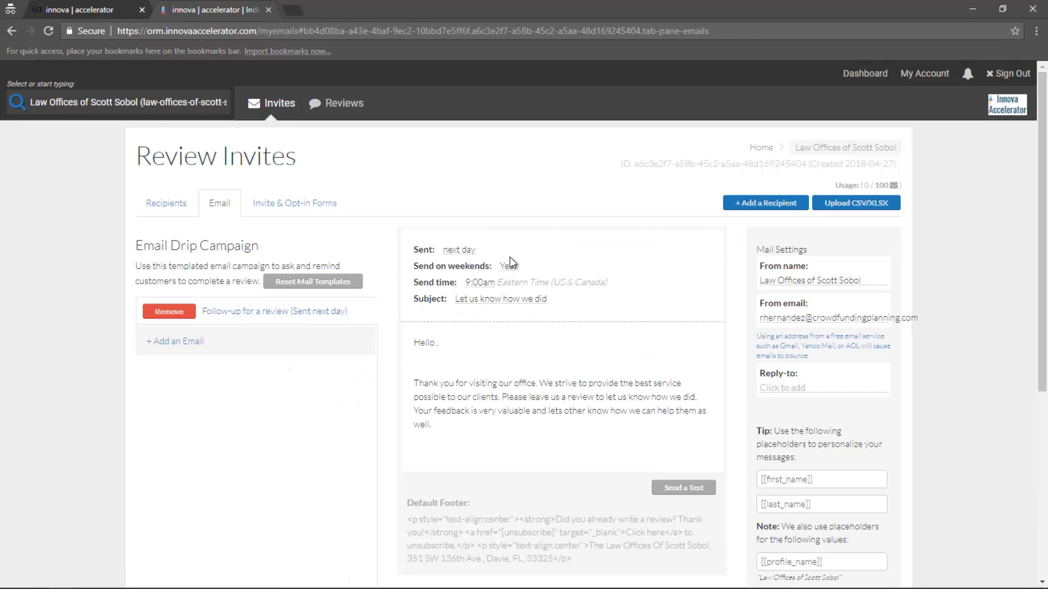
{"action": "left_click", "coordinate": [493, 283]}
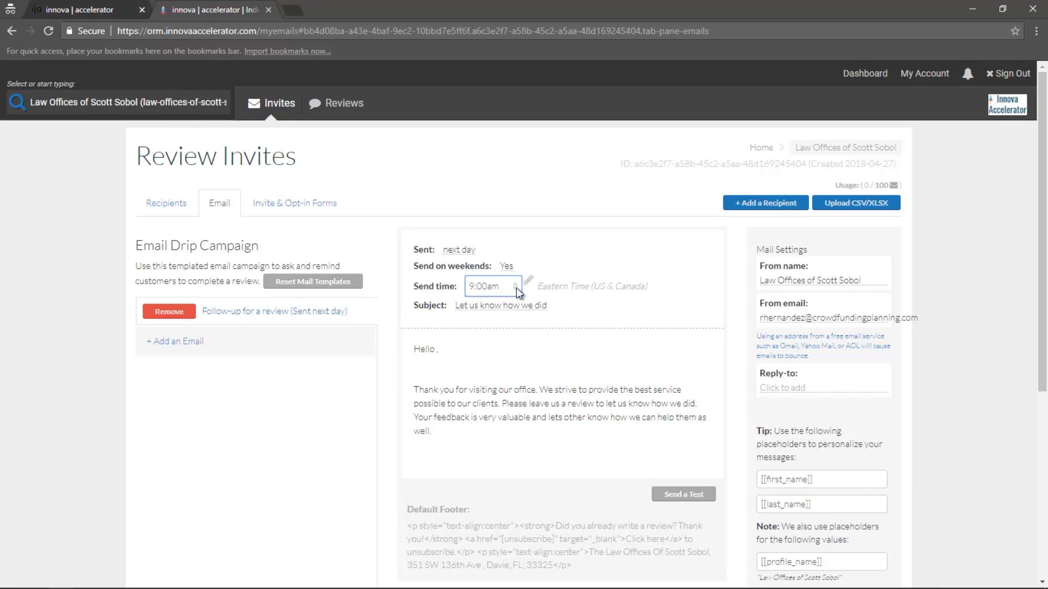
{"action": "left_click", "coordinate": [516, 287]}
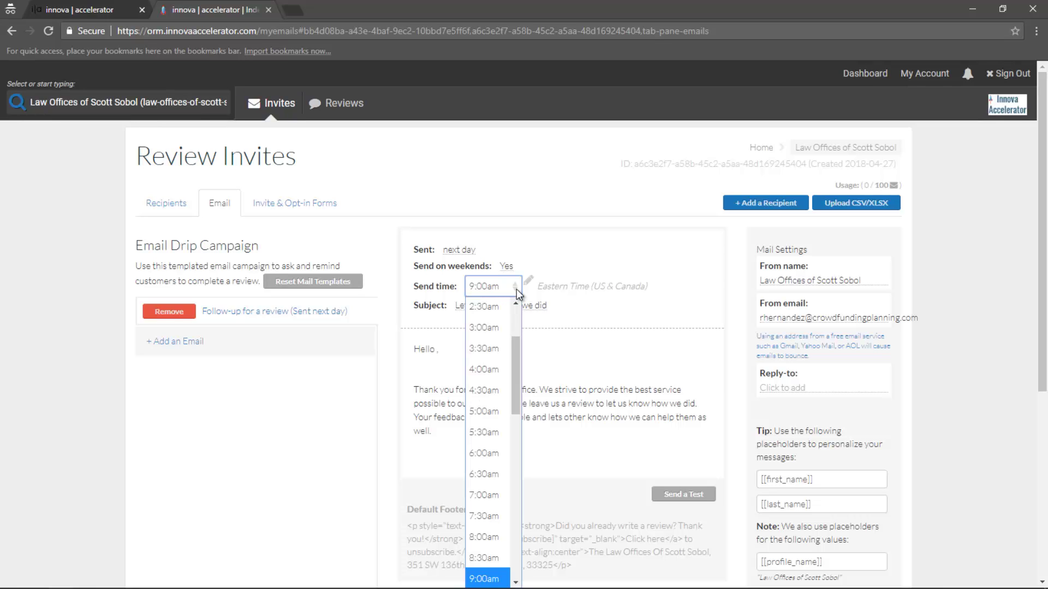
{"action": "scroll", "coordinate": [513, 371], "scroll_direction": "down", "scroll_amount": 4}
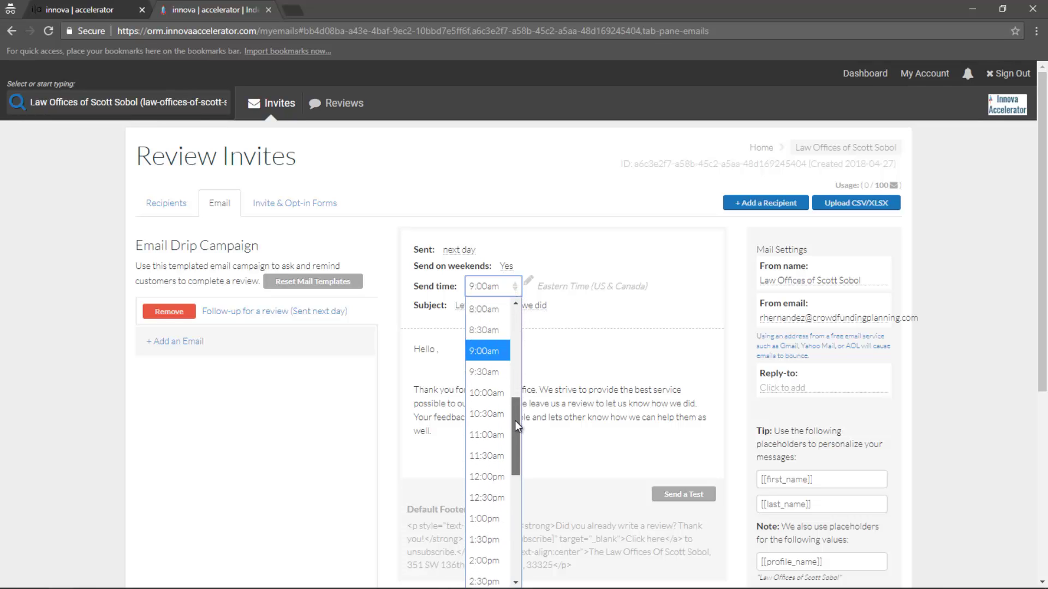
{"action": "left_click_drag", "start_coordinate": [515, 422], "coordinate": [515, 438]}
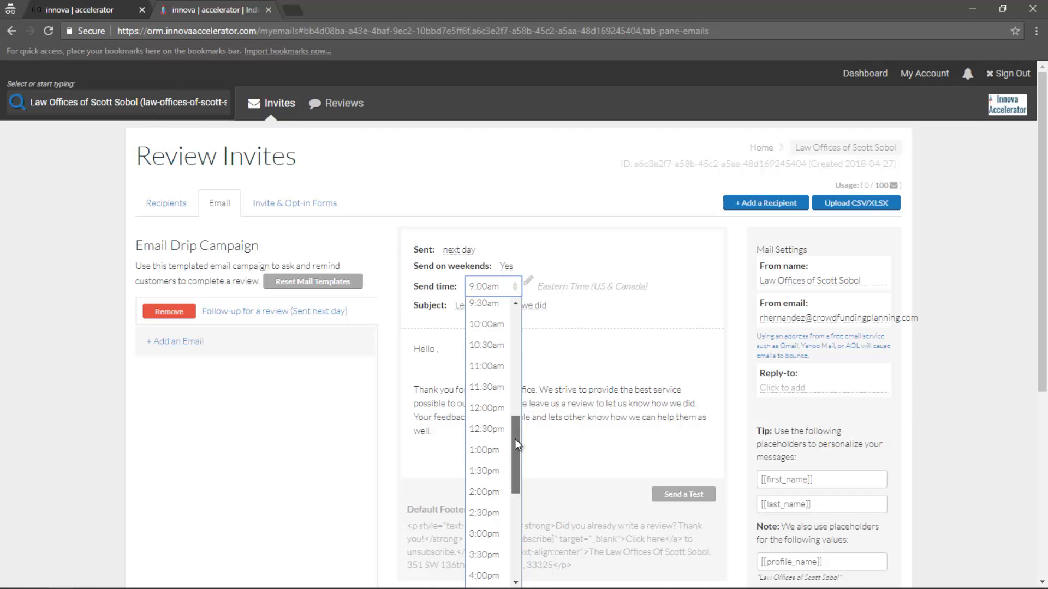
{"action": "left_click", "coordinate": [490, 403]}
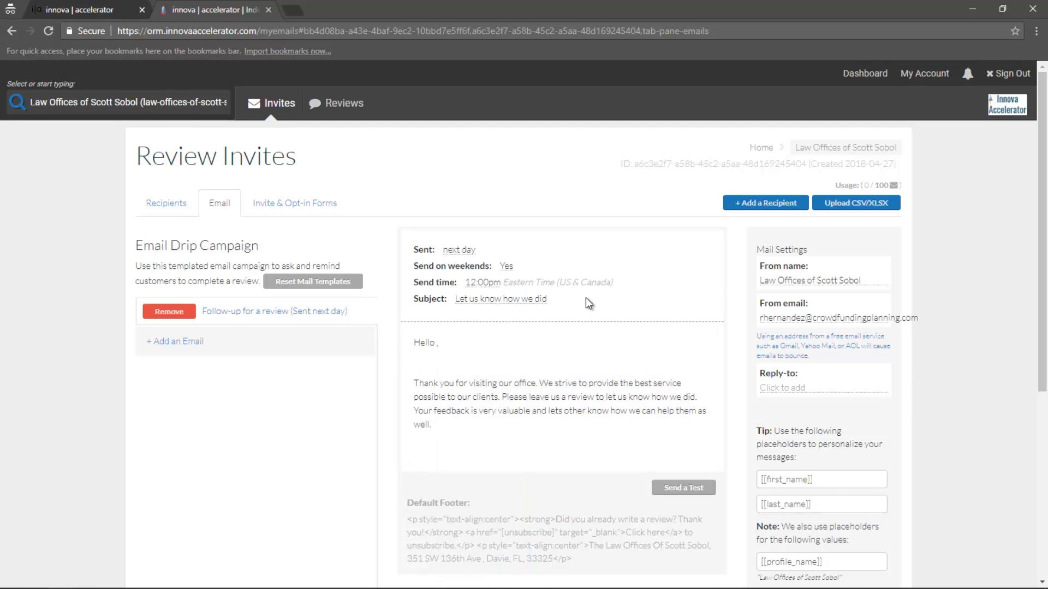
{"action": "scroll", "coordinate": [591, 306], "scroll_direction": "down", "scroll_amount": 1}
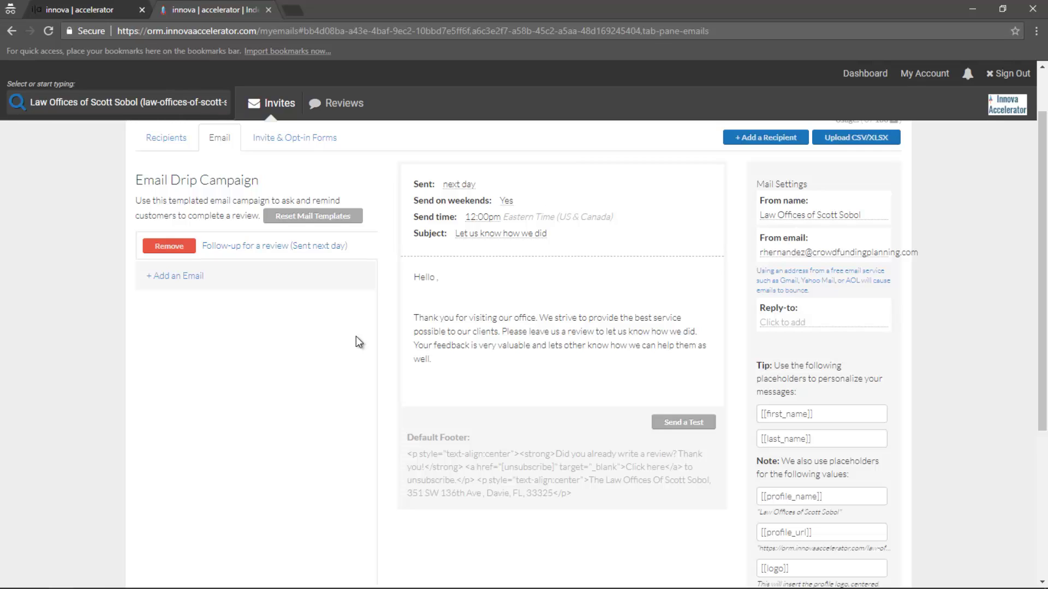
In the body editor, add '[[first_name]],' after Hello and tidy the blank lines around the paragraph
{"action": "left_click", "coordinate": [705, 276]}
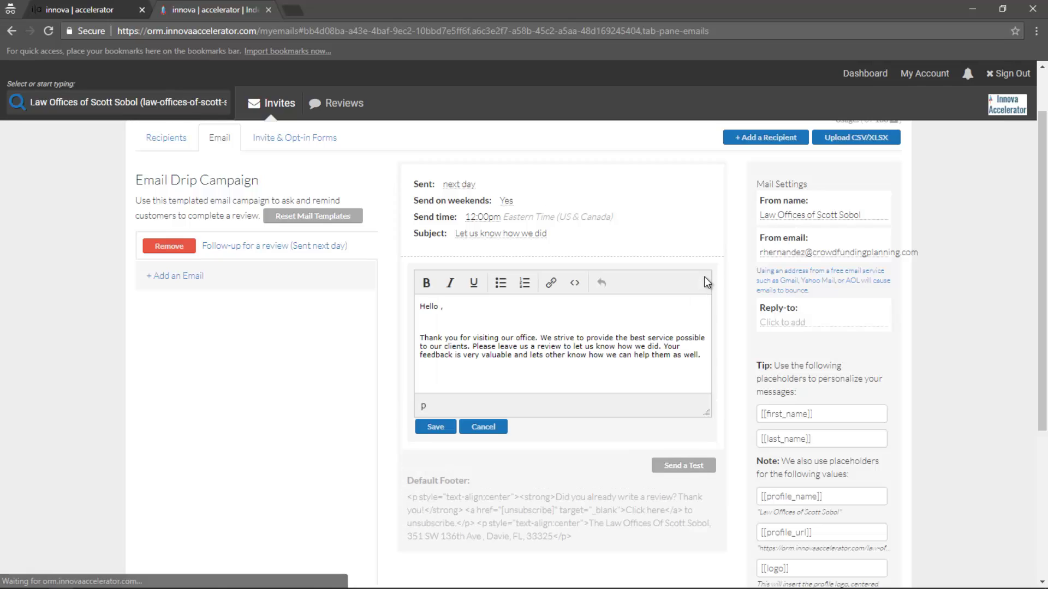
{"action": "left_click", "coordinate": [806, 418]}
{"action": "key", "text": "ctrl+c"}
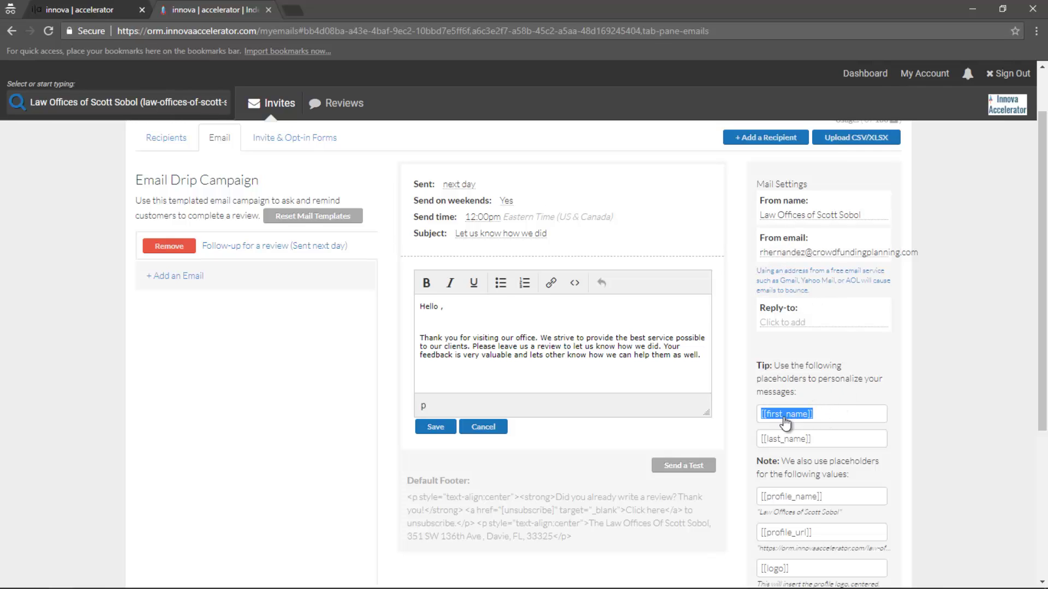
{"action": "left_click_drag", "start_coordinate": [1043, 391], "coordinate": [1043, 425]}
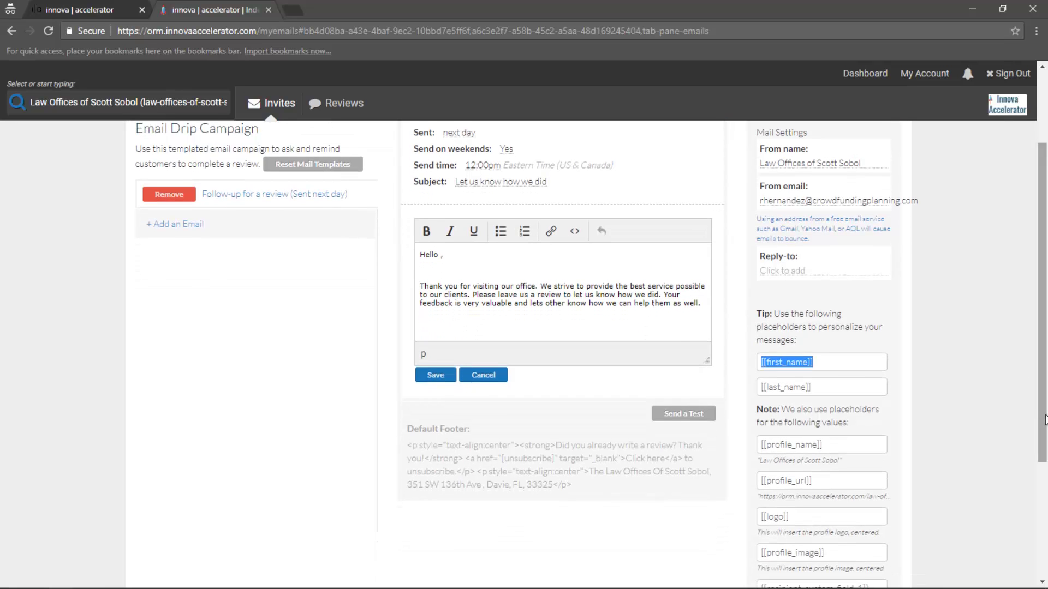
{"action": "left_click", "coordinate": [440, 260]}
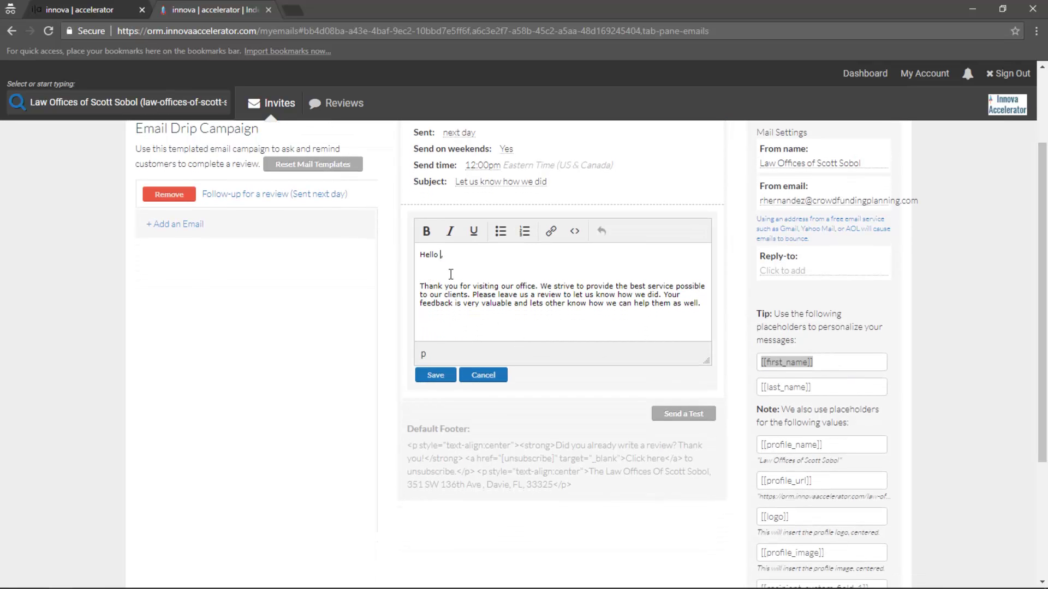
{"action": "key", "text": "ctrl+v"}
{"action": "type", "text": ","}
{"action": "left_click", "coordinate": [487, 271]}
{"action": "key", "text": "BackSpace"}
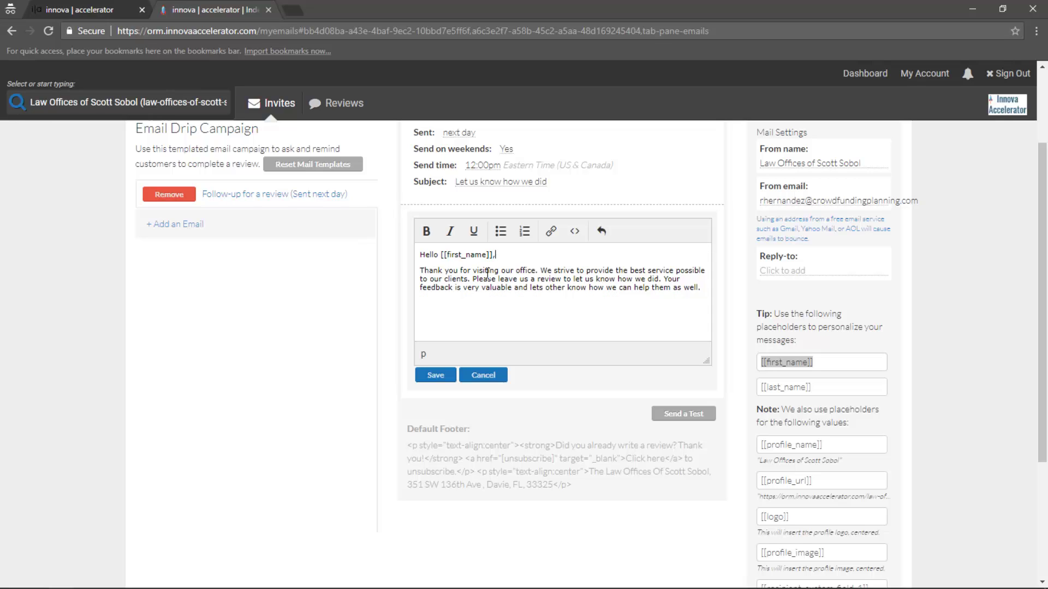
{"action": "left_click", "coordinate": [703, 288]}
{"action": "key", "text": "Return"}
{"action": "key", "text": "Return"}
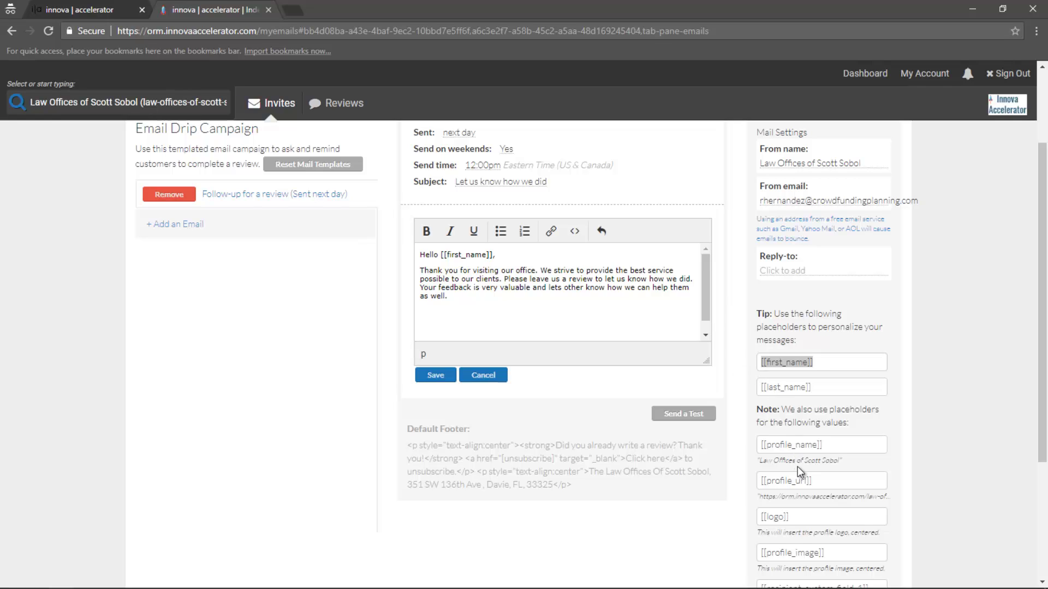
End the body with [[profile_name]] and [[logo]] on separate lines and save it
{"action": "left_click", "coordinate": [819, 481]}
{"action": "left_click", "coordinate": [843, 446]}
{"action": "key", "text": "ctrl+c"}
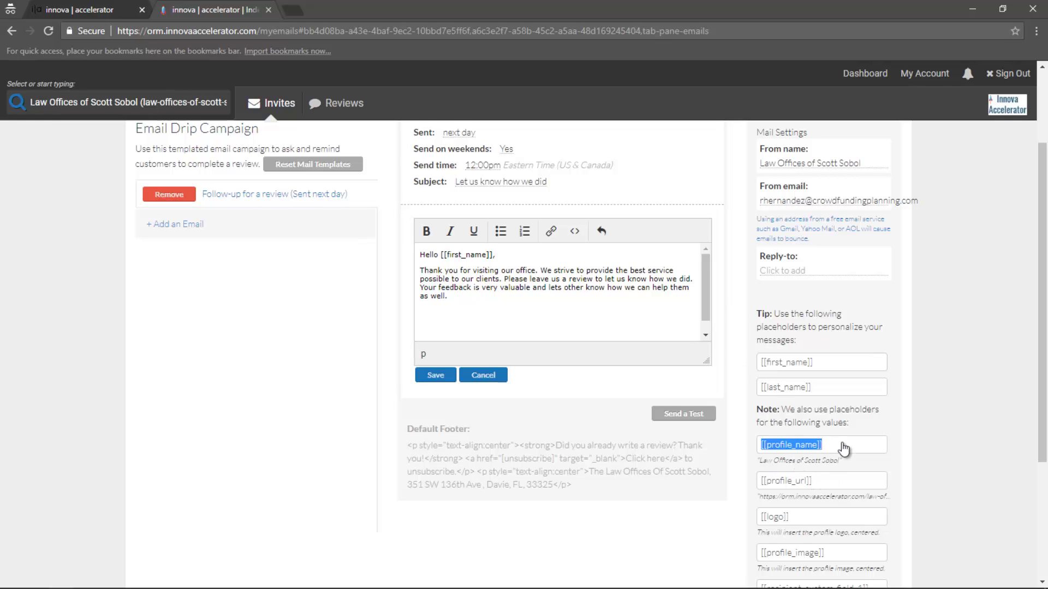
{"action": "left_click", "coordinate": [445, 322]}
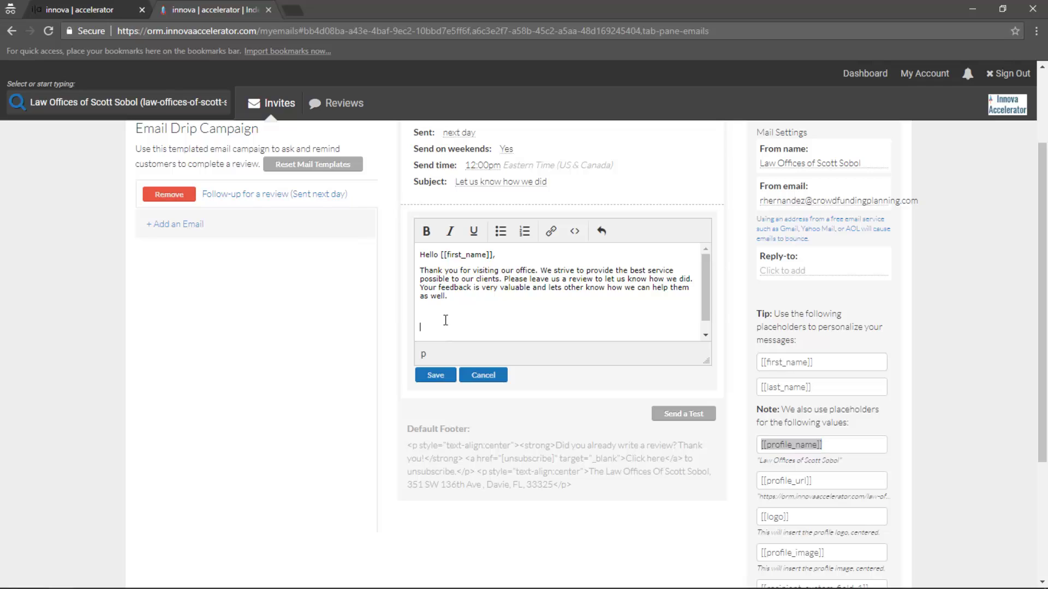
{"action": "left_click", "coordinate": [437, 316]}
{"action": "key", "text": "ctrl+v"}
{"action": "left_click", "coordinate": [775, 518]}
{"action": "key", "text": "ctrl+c"}
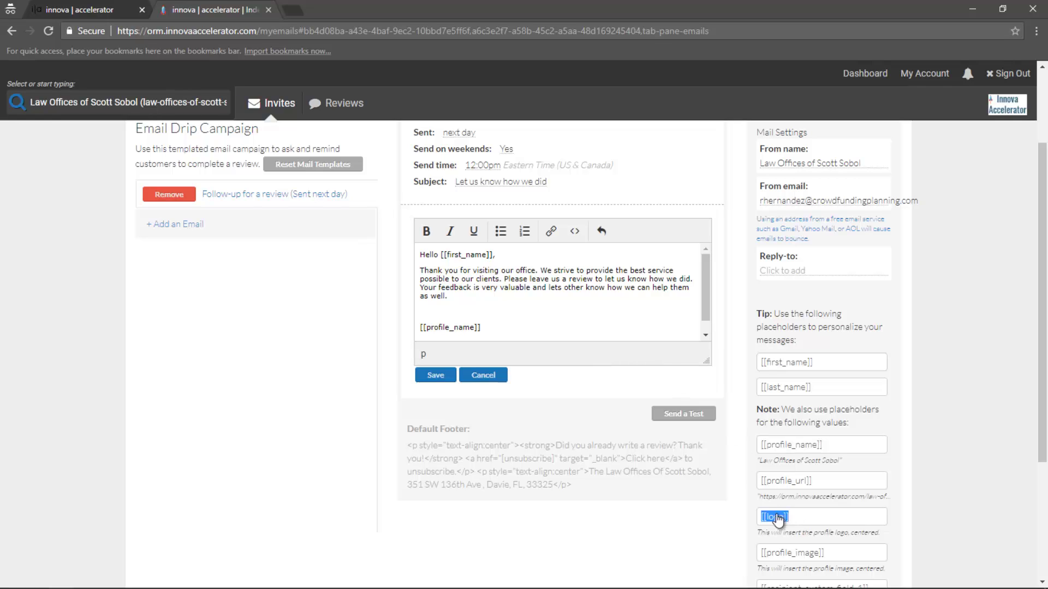
{"action": "left_click", "coordinate": [511, 327]}
{"action": "key", "text": "Return"}
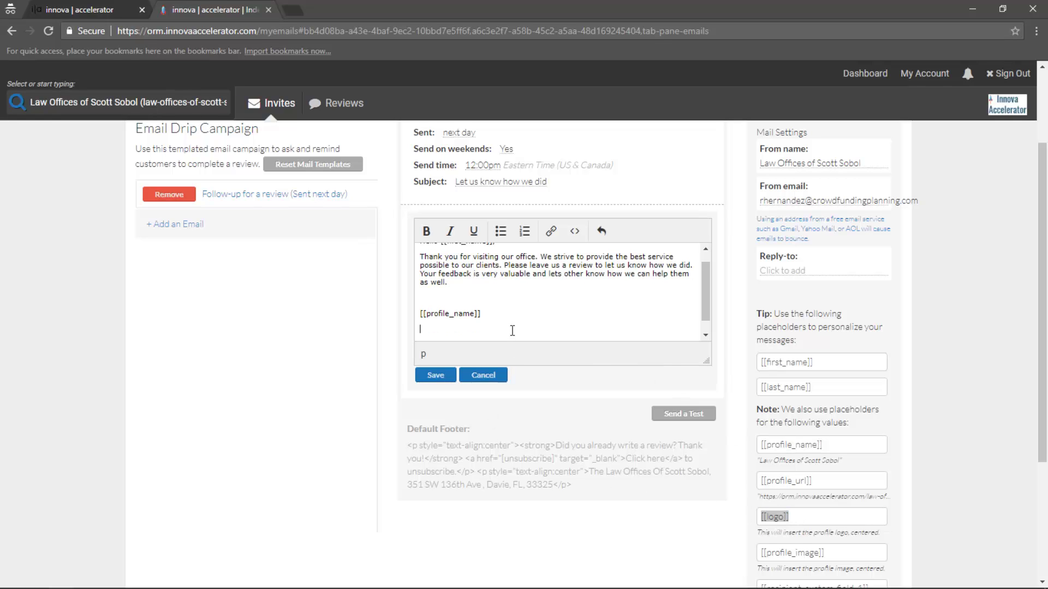
{"action": "key", "text": "ctrl+v"}
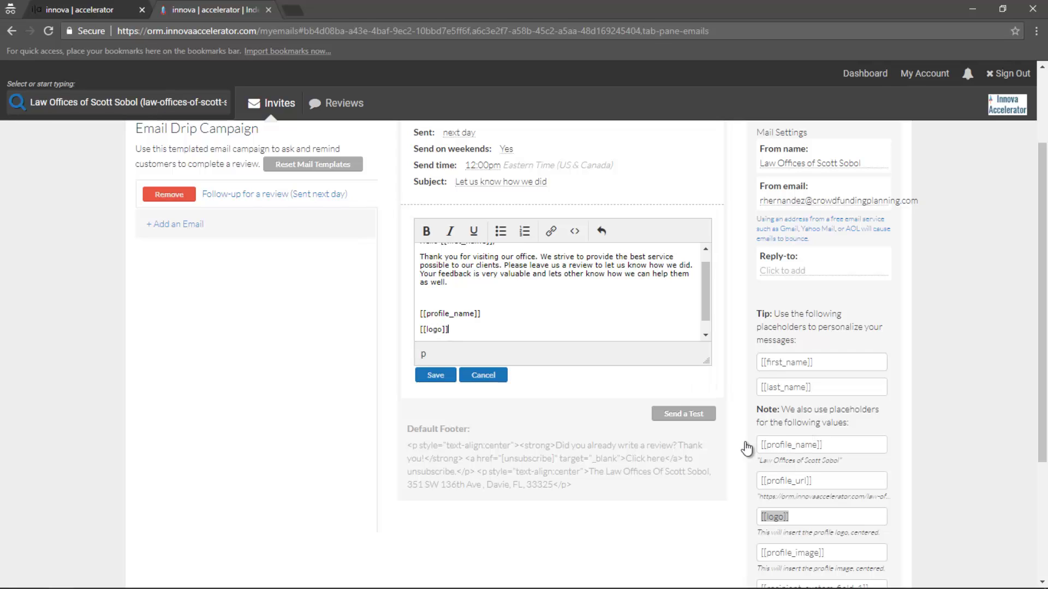
{"action": "scroll", "coordinate": [791, 457], "scroll_direction": "down", "scroll_amount": 1}
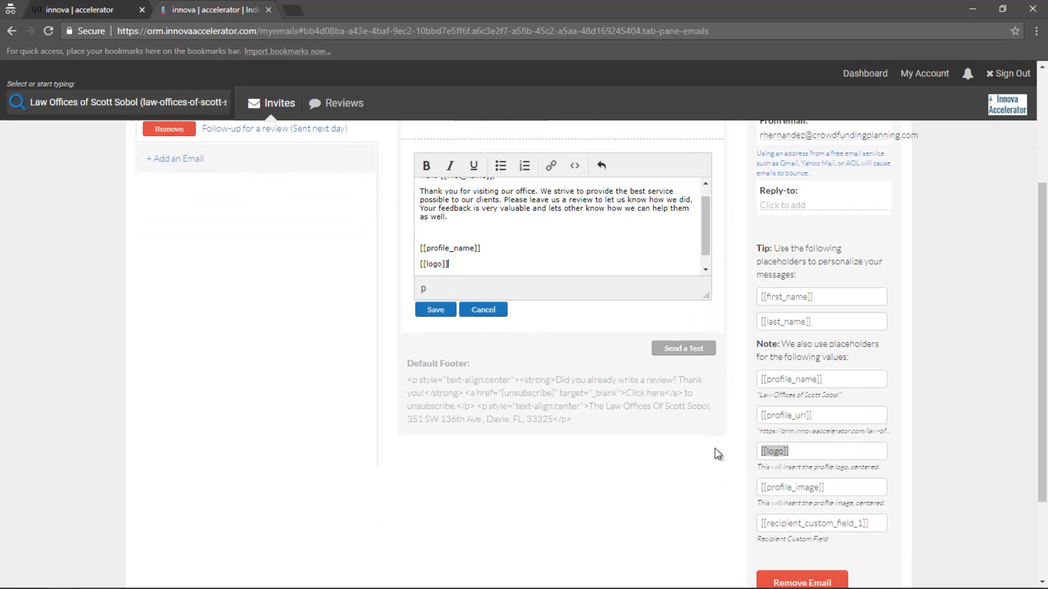
{"action": "scroll", "coordinate": [519, 441], "scroll_direction": "up", "scroll_amount": 1}
{"action": "left_click", "coordinate": [432, 375]}
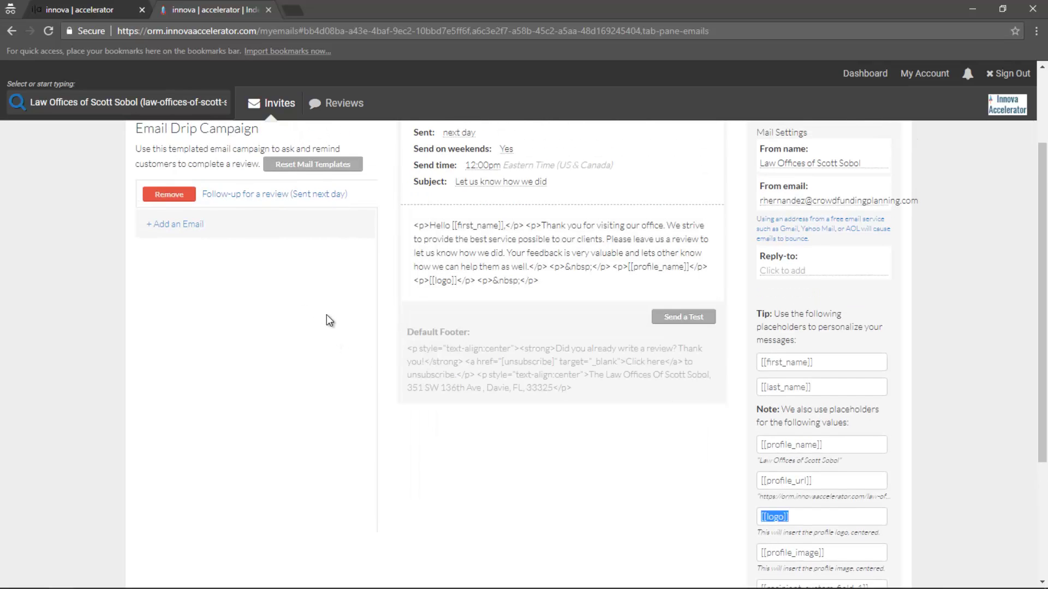
Close the body editor to show the formatted email, then open the Reply-to field in Mail Settings
{"action": "left_click", "coordinate": [675, 322]}
{"action": "scroll", "coordinate": [643, 327], "scroll_direction": "up", "scroll_amount": 1}
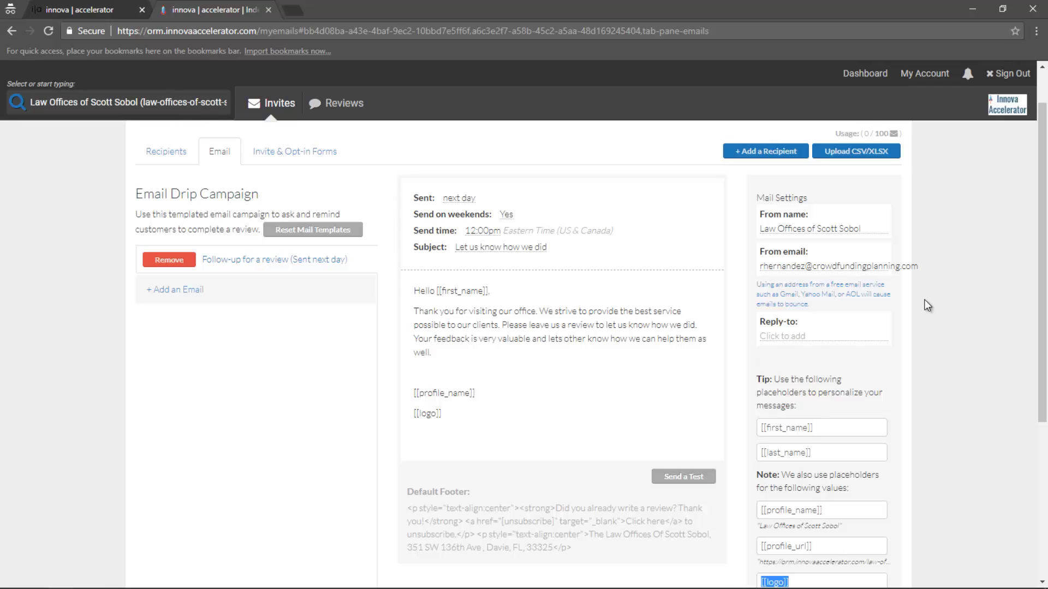
{"action": "left_click", "coordinate": [782, 336]}
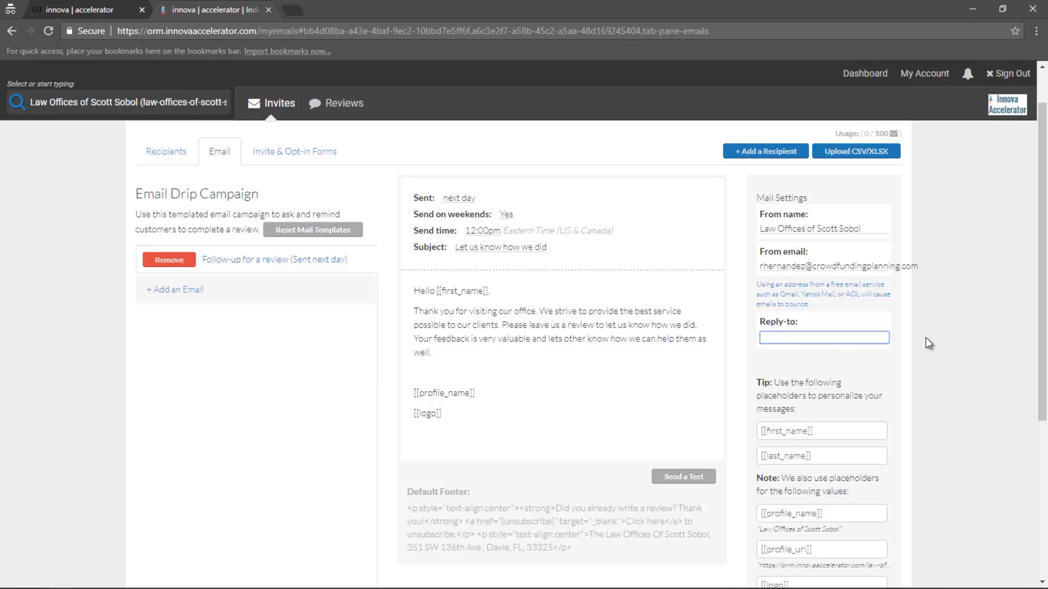
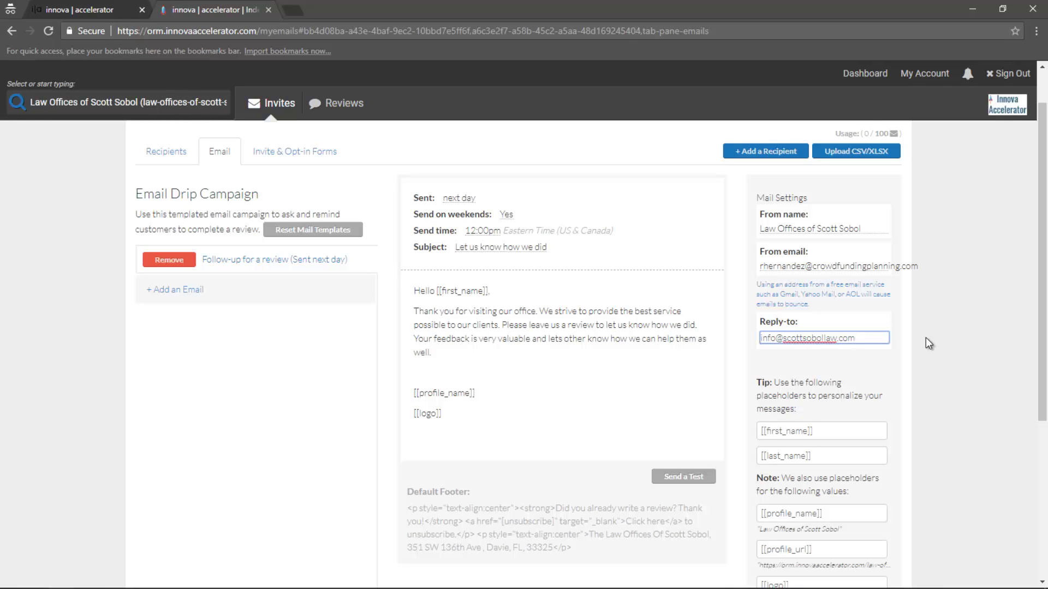
Enter the law office's address as reply-to, then replace it with the user's work e-mail address
{"action": "key", "text": "Return"}
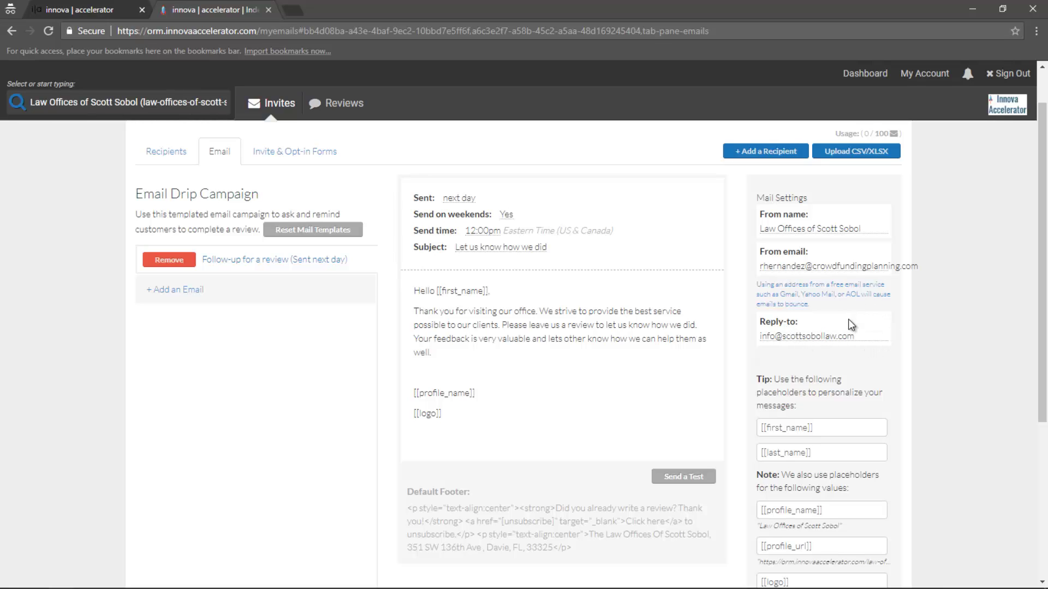
{"action": "left_click", "coordinate": [851, 336]}
{"action": "left_click_drag", "start_coordinate": [867, 338], "coordinate": [680, 335]}
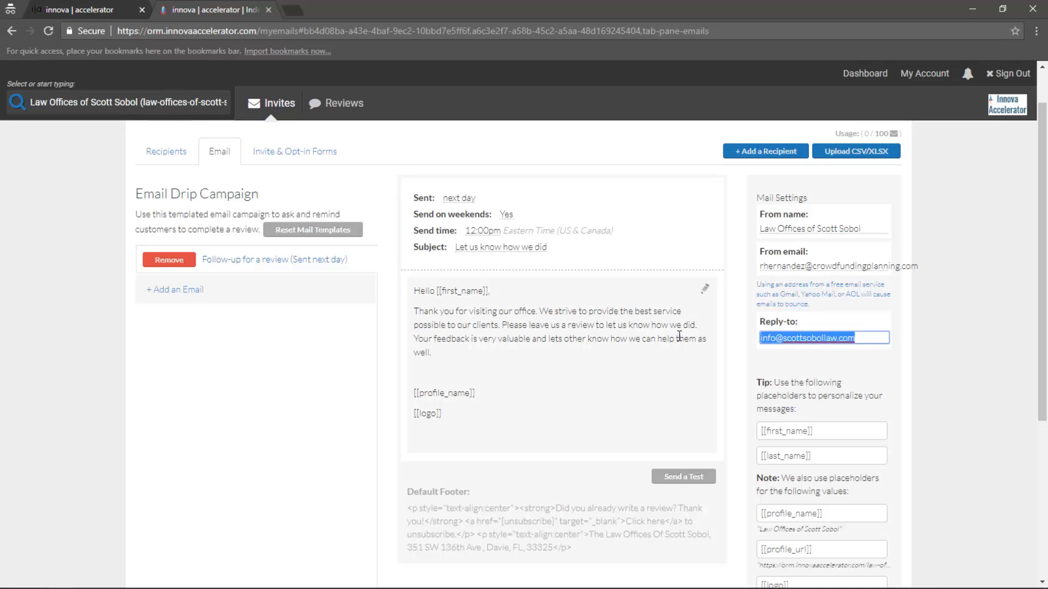
{"action": "key", "text": "BackSpace"}
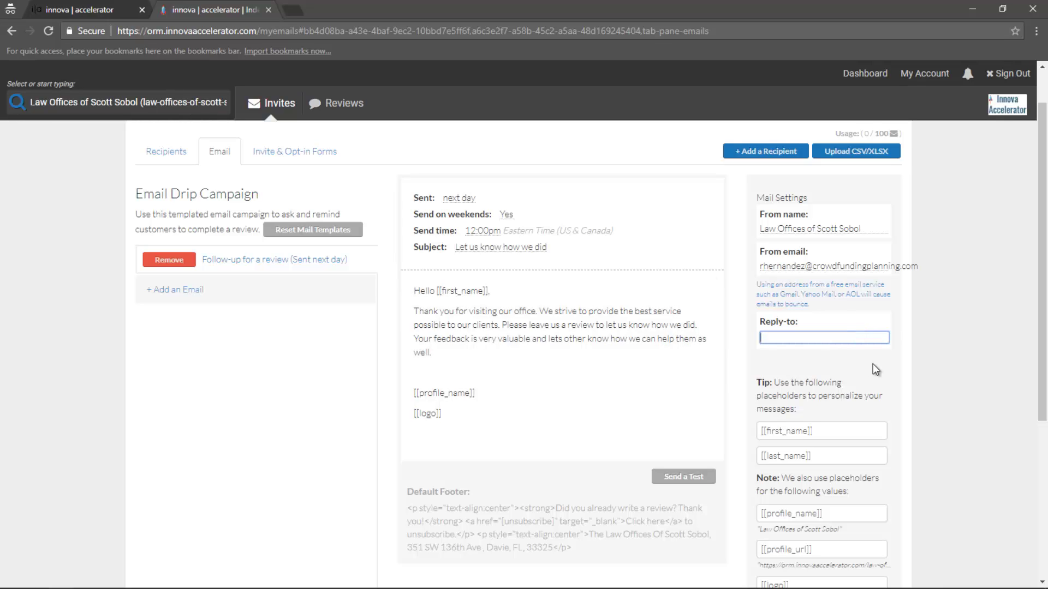
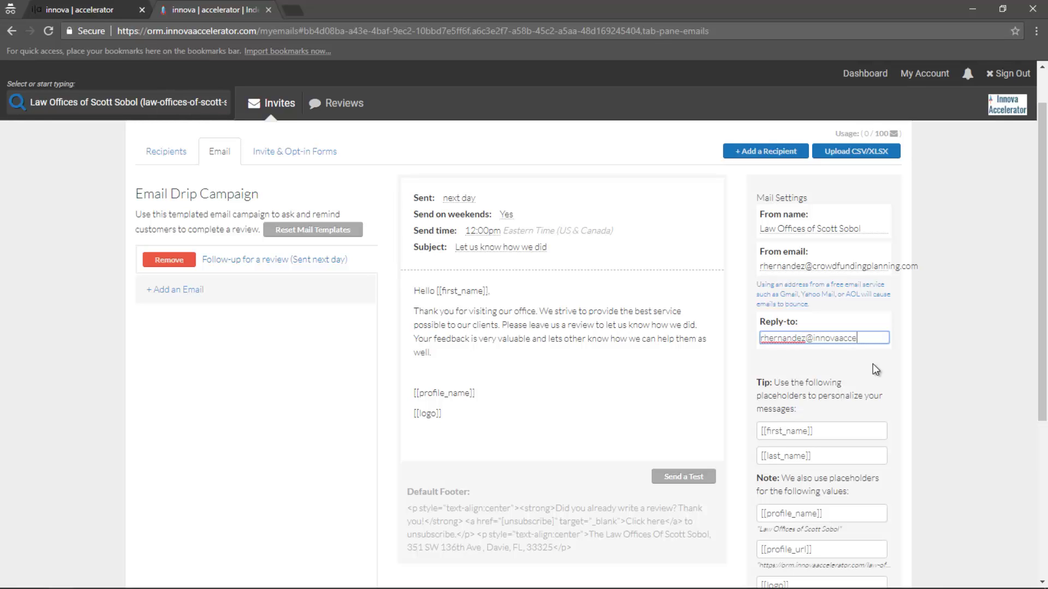
{"action": "key", "text": "Return"}
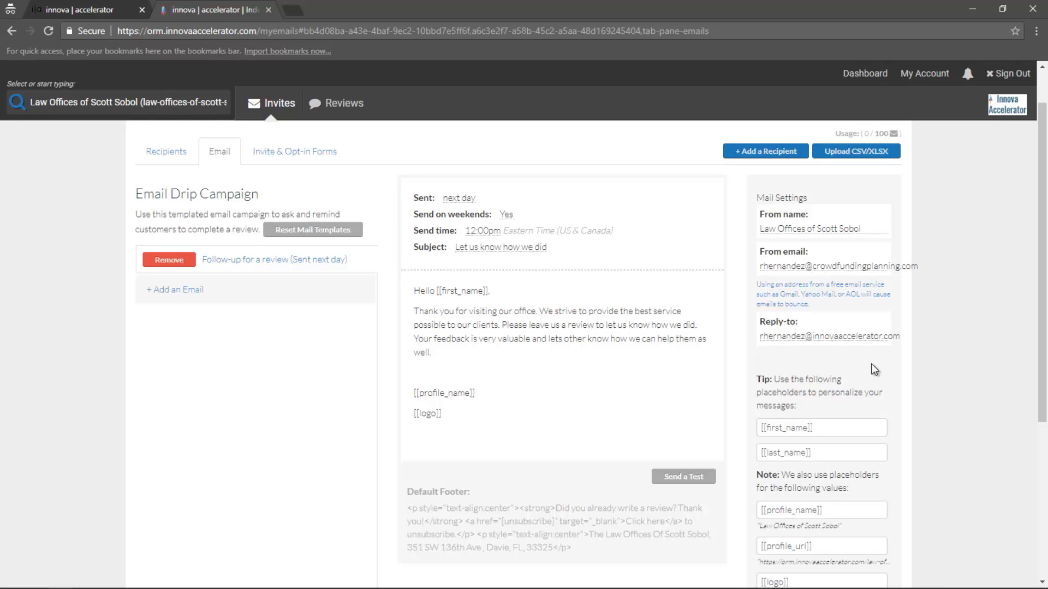
{"action": "scroll", "coordinate": [871, 364], "scroll_direction": "down", "scroll_amount": 1}
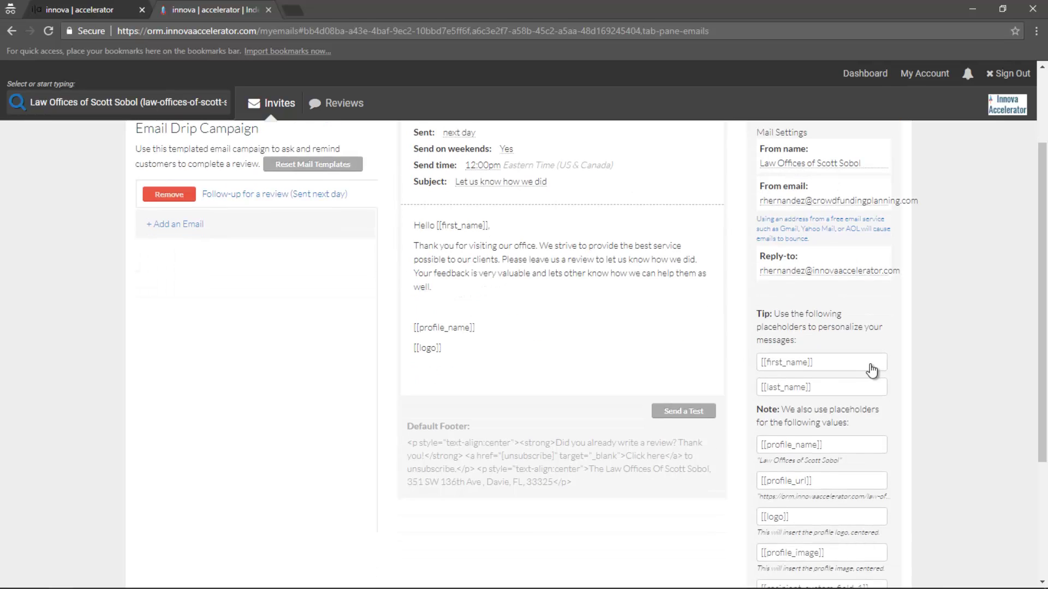
Send a test to the user's work e-mail with their first and last name, and confirm it
{"action": "left_click", "coordinate": [687, 413]}
{"action": "left_click", "coordinate": [439, 168]}
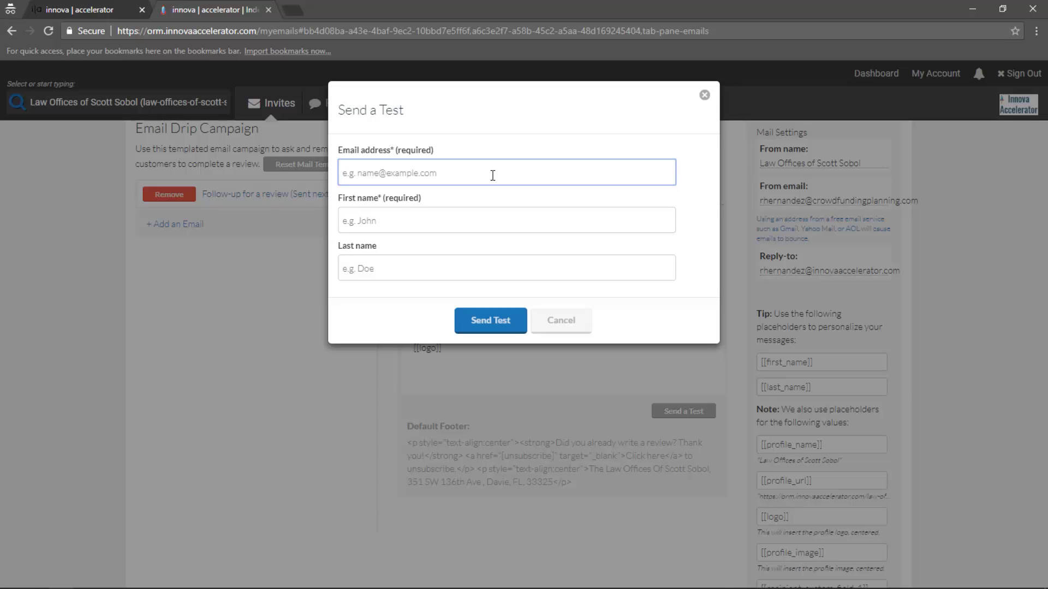
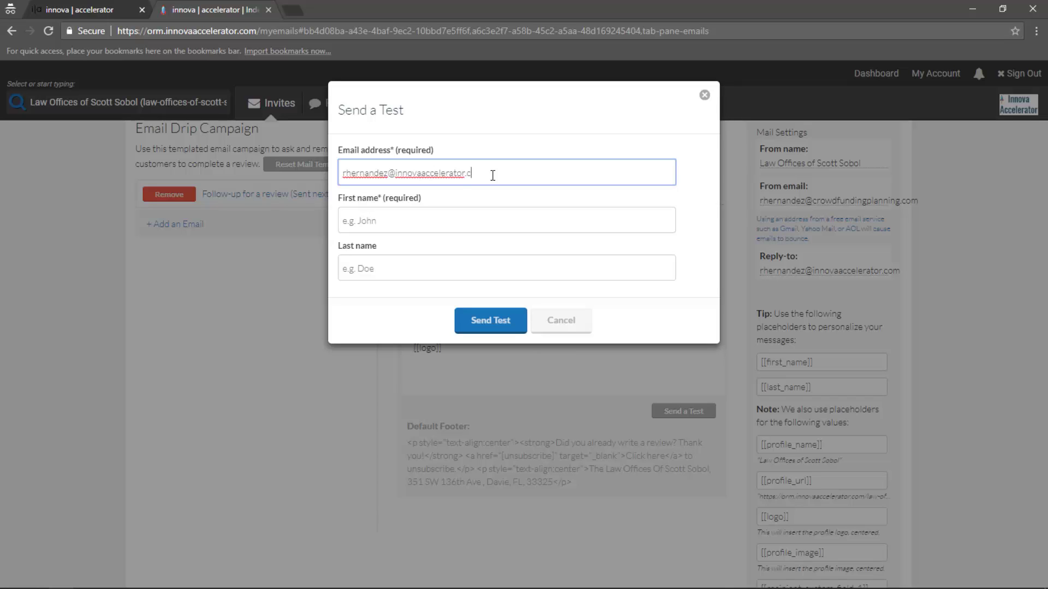
{"action": "key", "text": "Tab"}
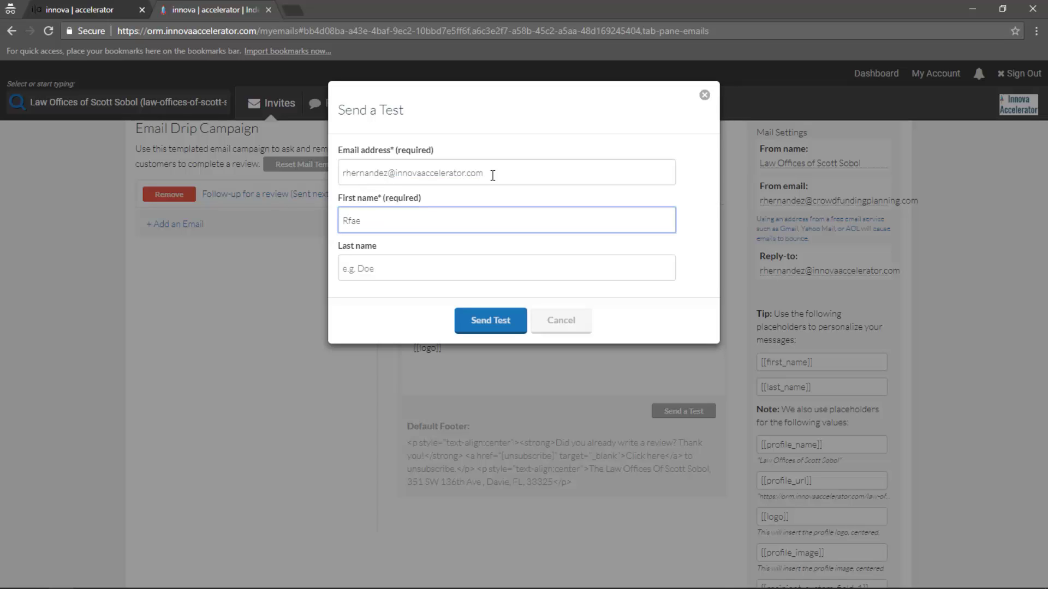
{"action": "key", "text": "Tab"}
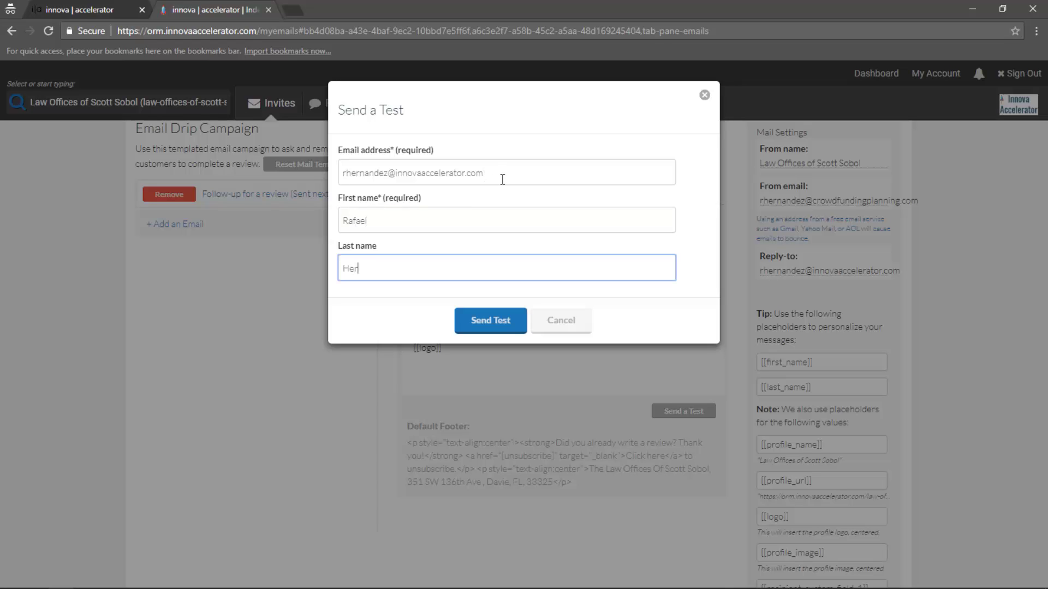
{"action": "left_click", "coordinate": [495, 322]}
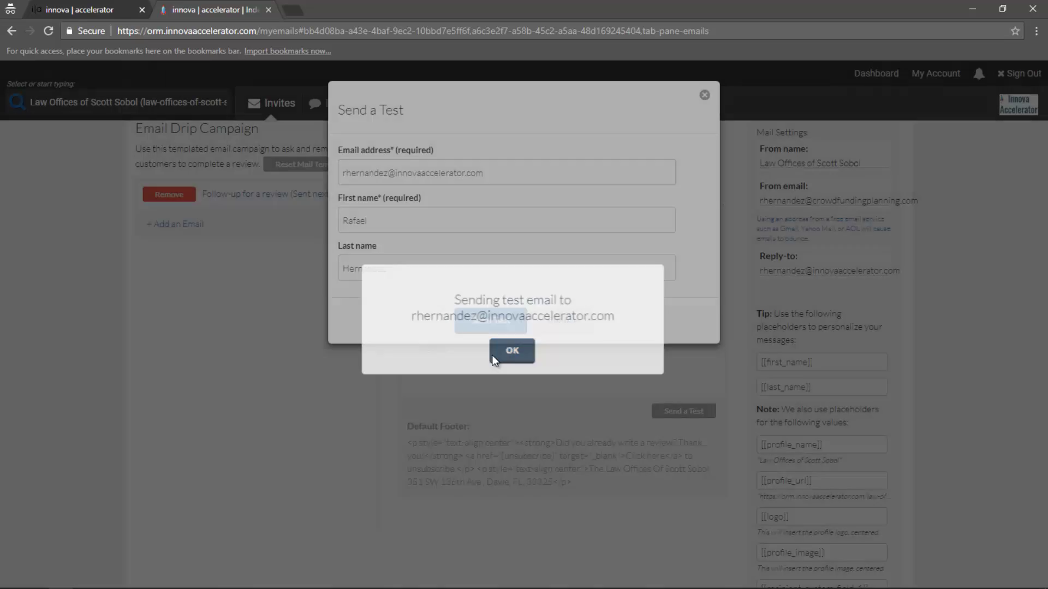
{"action": "left_click", "coordinate": [492, 355]}
Check the other open windows and bring up options for opening another browser window
{"action": "key", "text": "alt+Tab"}
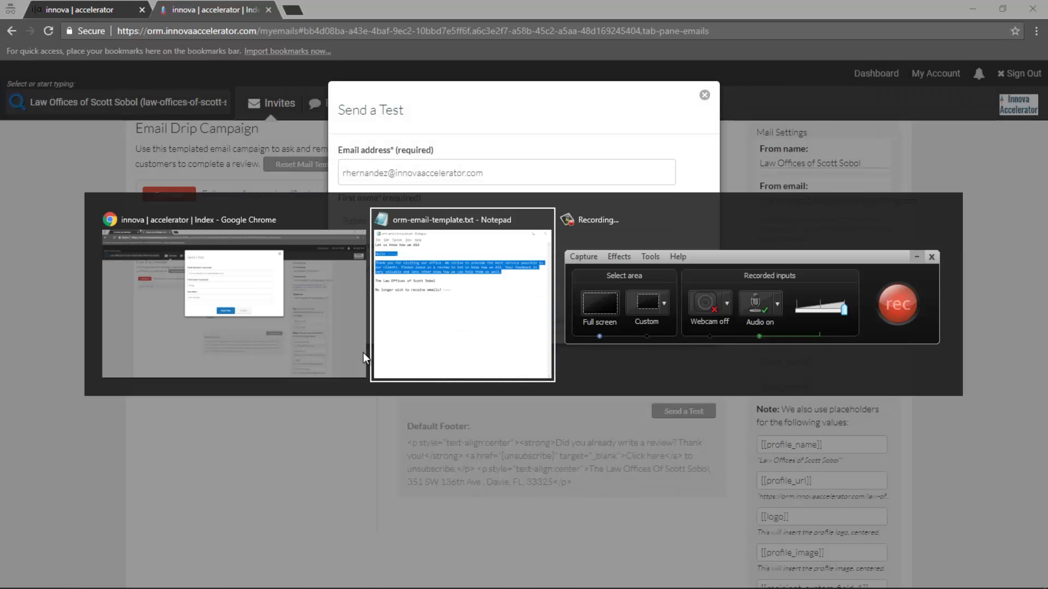
{"action": "key", "text": "Escape"}
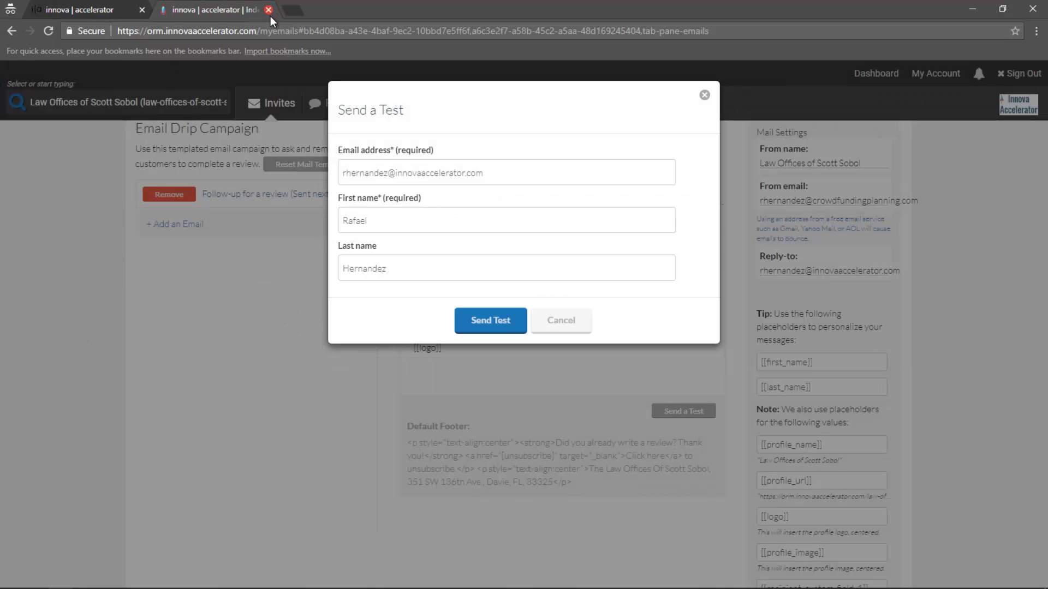
{"action": "right_click", "coordinate": [60, 583]}
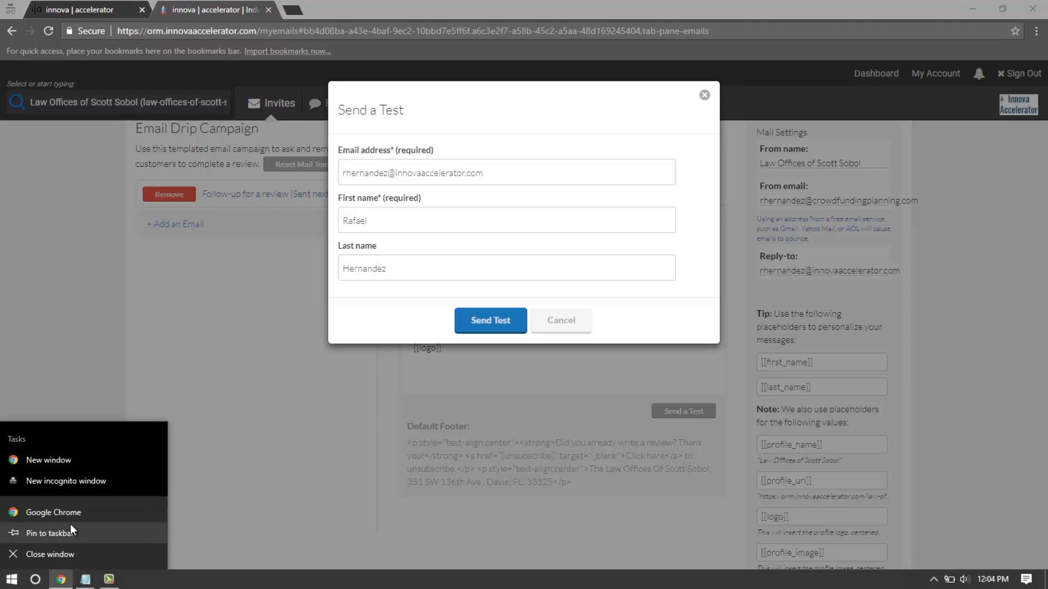
In a new Chrome window, open Gmail from Apps and view the 'Let us know how we did' test email
{"action": "left_click", "coordinate": [70, 466]}
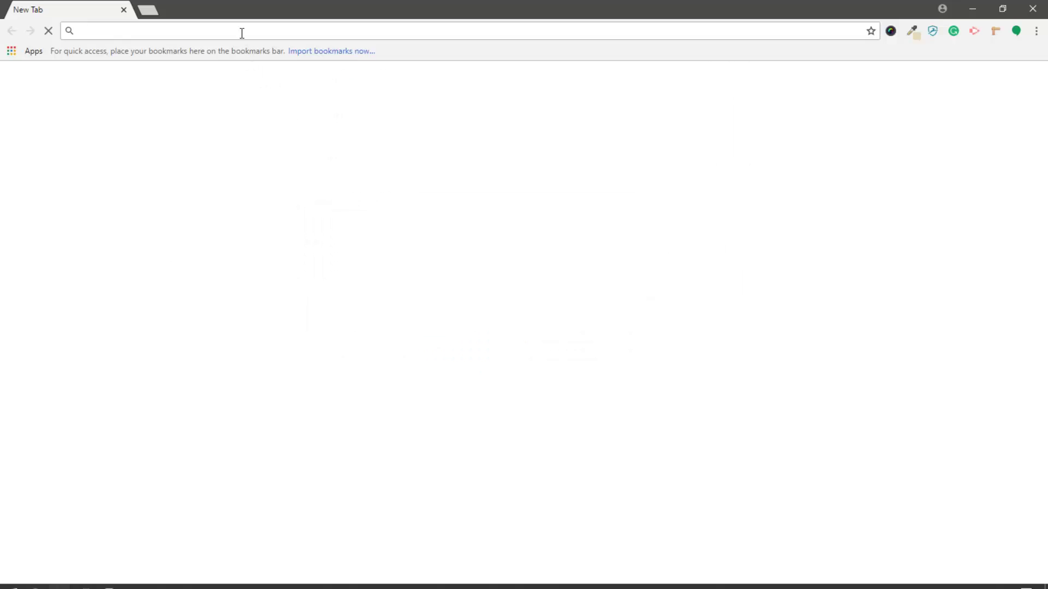
{"action": "left_click", "coordinate": [32, 50]}
{"action": "left_click", "coordinate": [362, 199]}
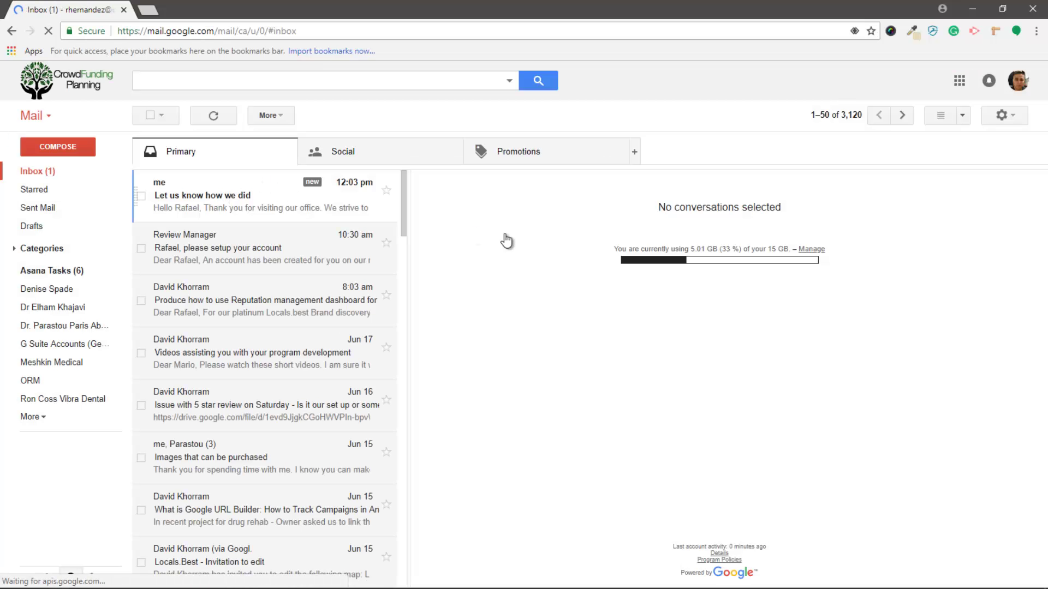
{"action": "left_click", "coordinate": [281, 210]}
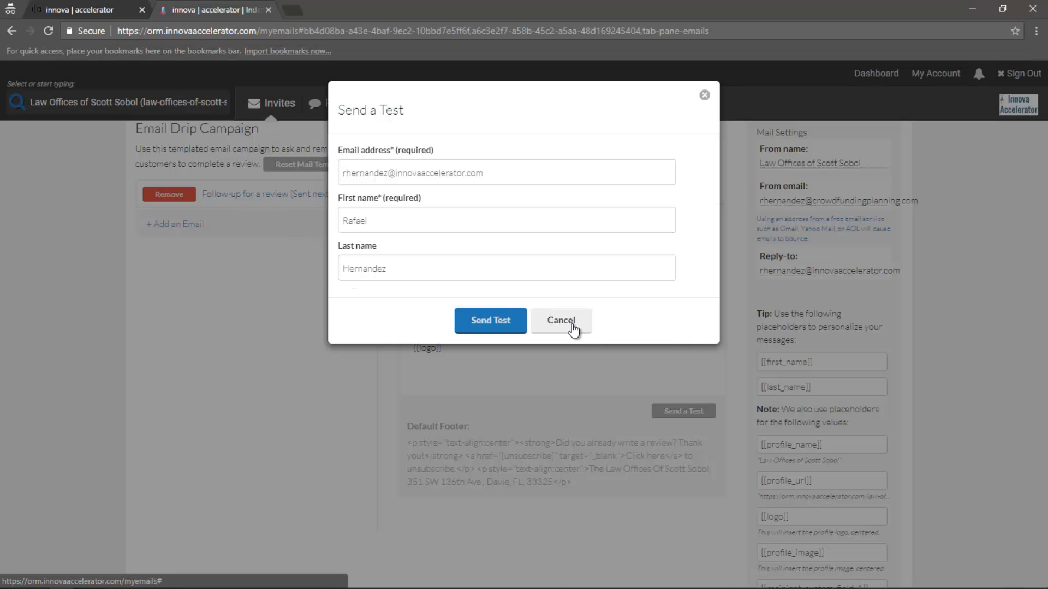
Cancel the Send a Test dialog and show the Recipients tab, with 0 pending recipients
{"action": "left_click", "coordinate": [568, 326]}
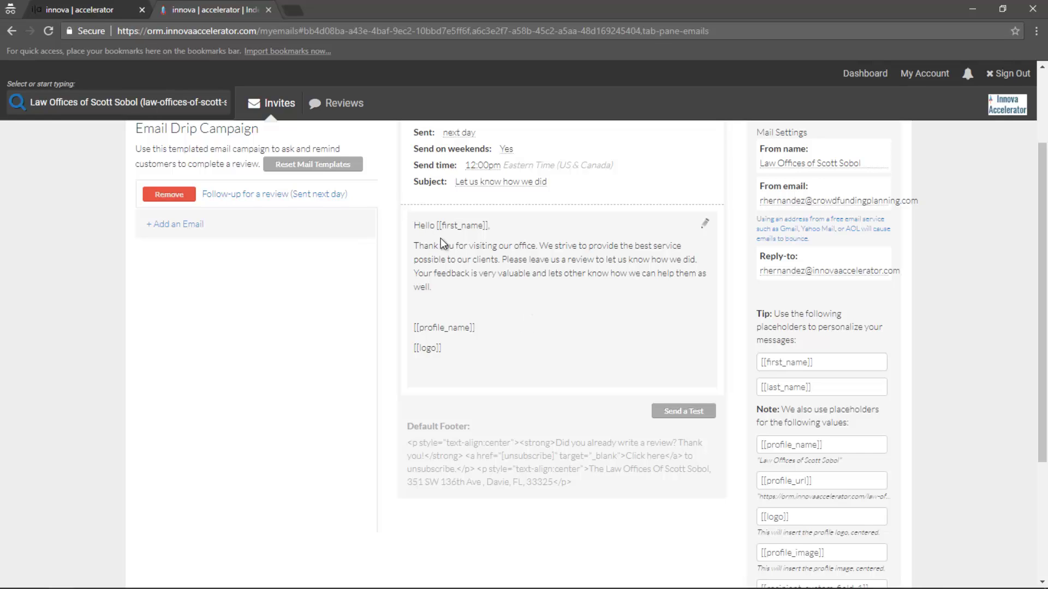
{"action": "scroll", "coordinate": [385, 377], "scroll_direction": "up", "scroll_amount": 2}
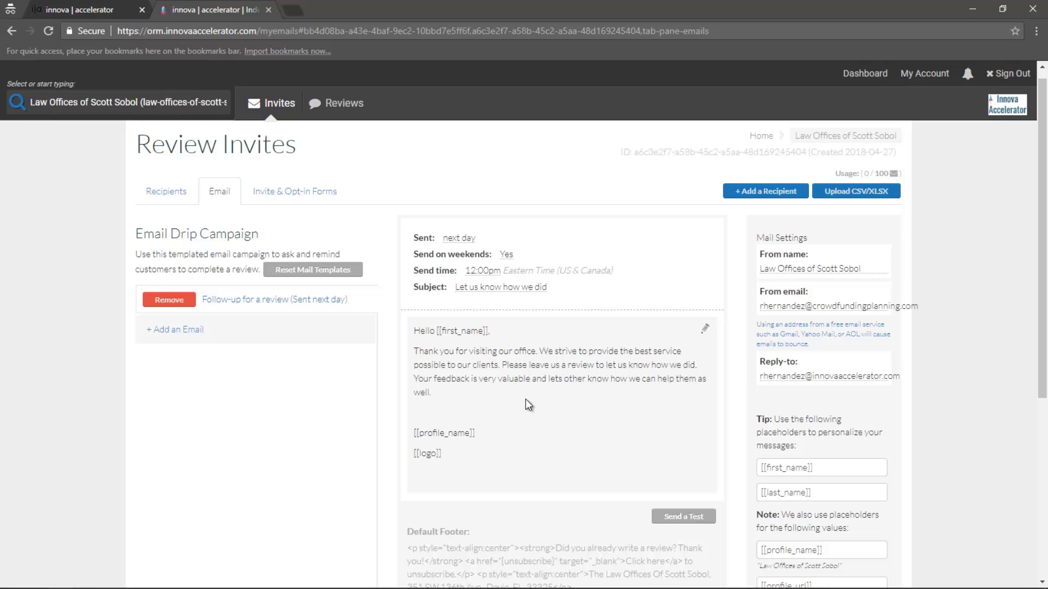
{"action": "left_click", "coordinate": [182, 197]}
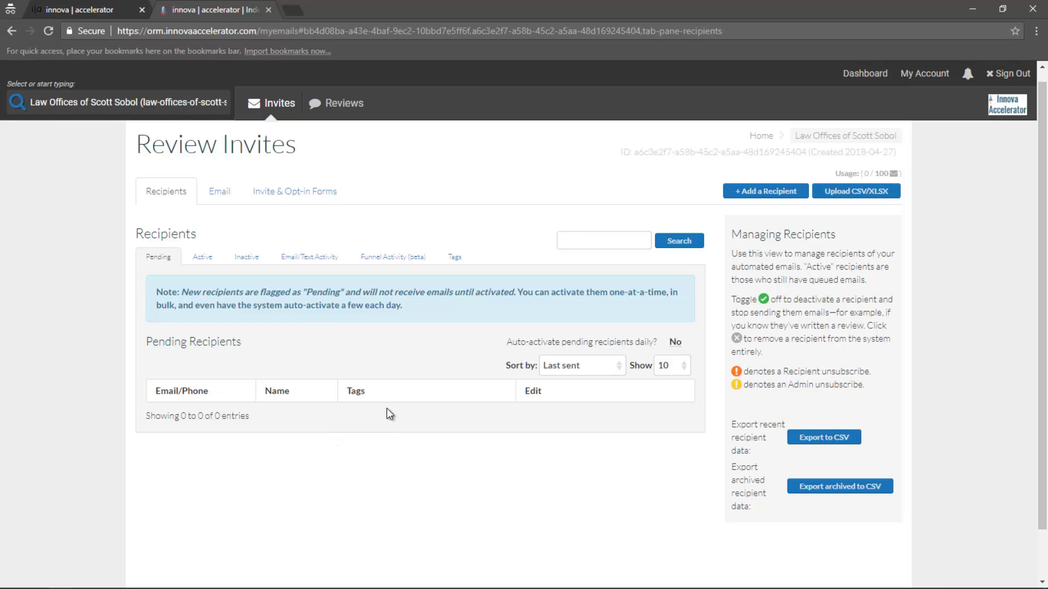
Start a new recipient and enter their e-mail address, first name and last name
{"action": "left_click", "coordinate": [766, 191]}
{"action": "left_click", "coordinate": [382, 207]}
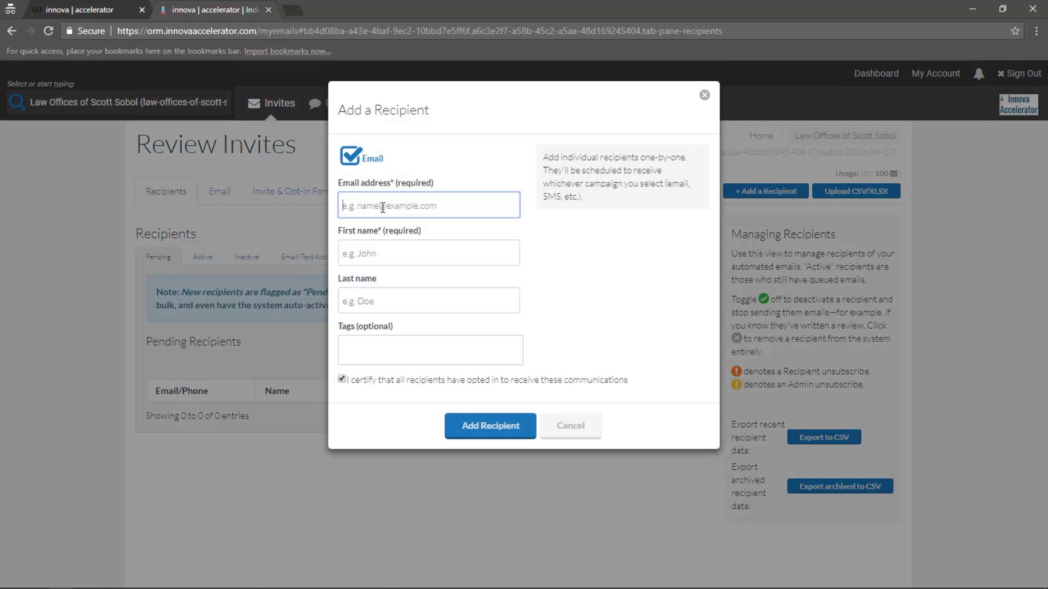
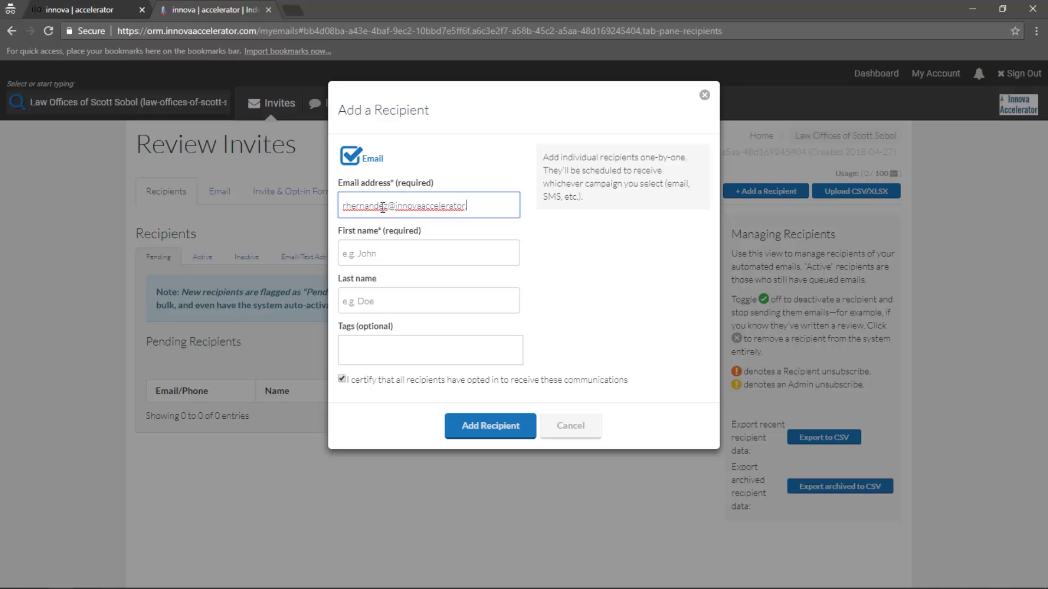
{"action": "key", "text": "Tab"}
{"action": "key", "text": "Tab"}
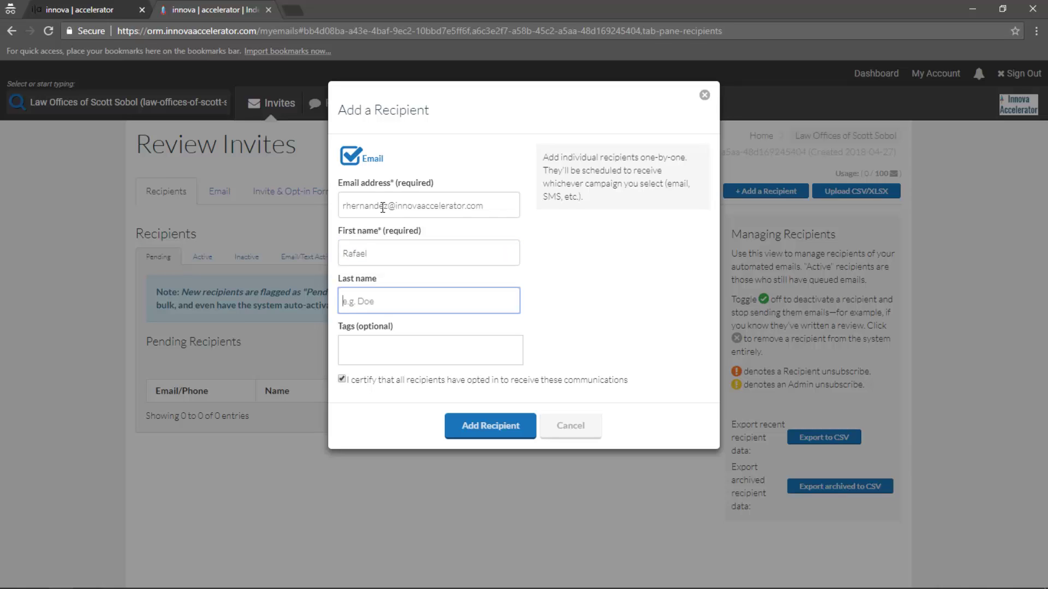
Tag the recipient orm, manager, injury and client, then save and confirm the addition
{"action": "key", "text": "Tab"}
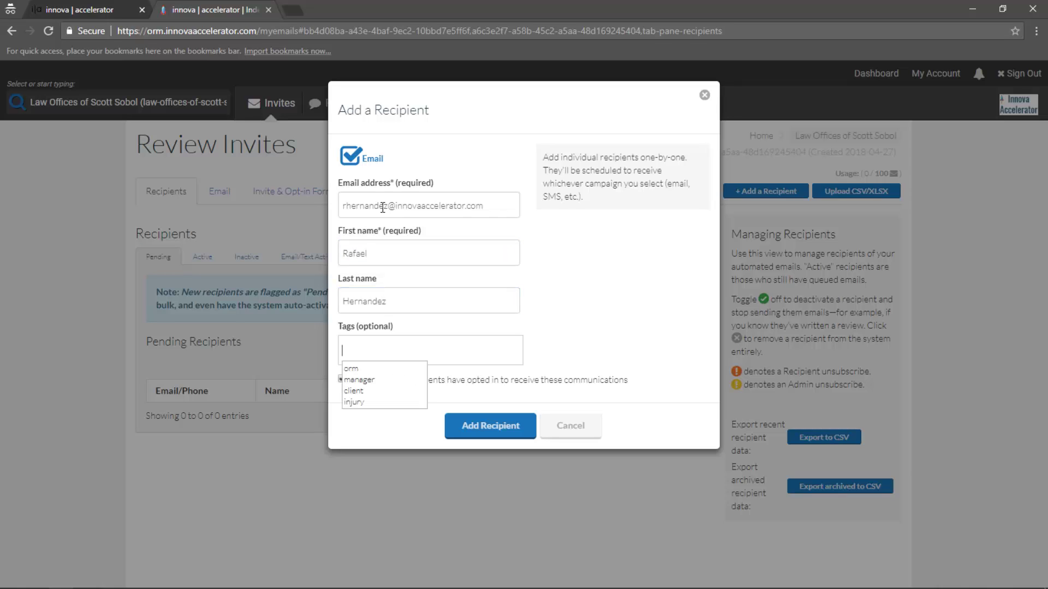
{"action": "key", "text": "Return"}
{"action": "key", "text": "Return"}
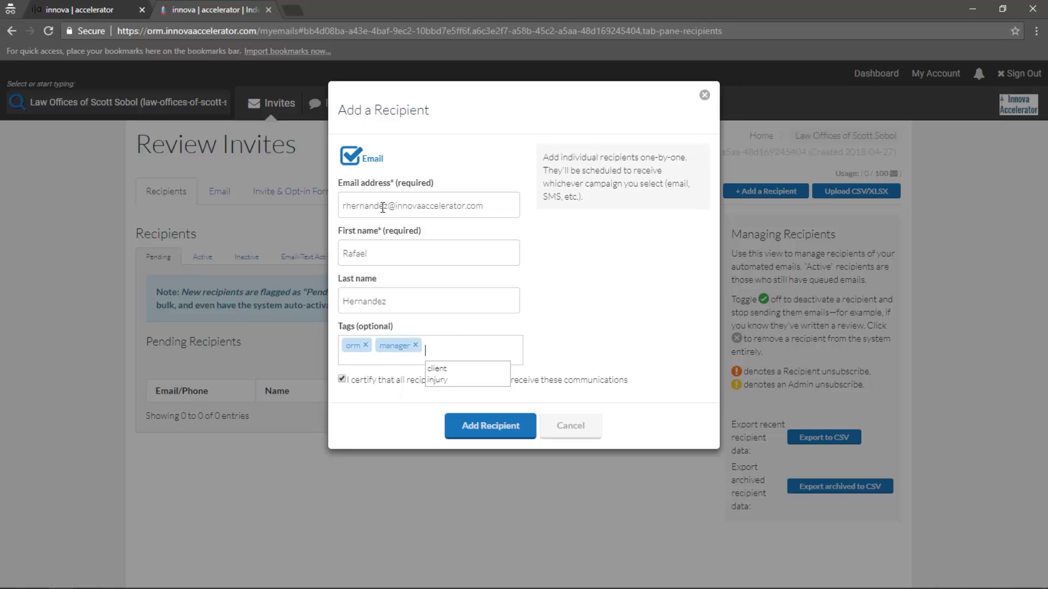
{"action": "key", "text": "Down"}
{"action": "key", "text": "Return"}
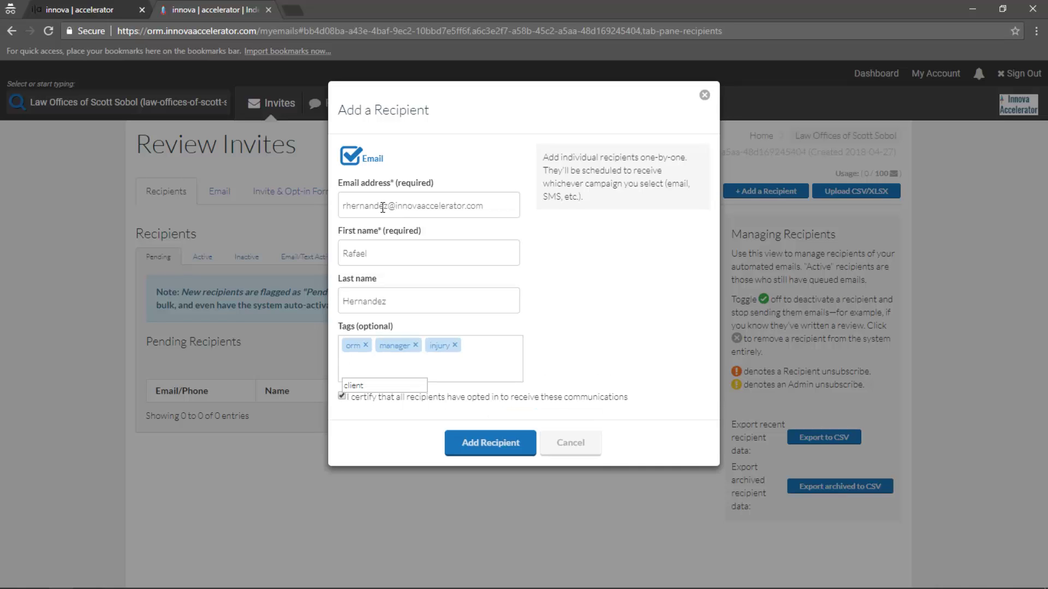
{"action": "key", "text": "Return"}
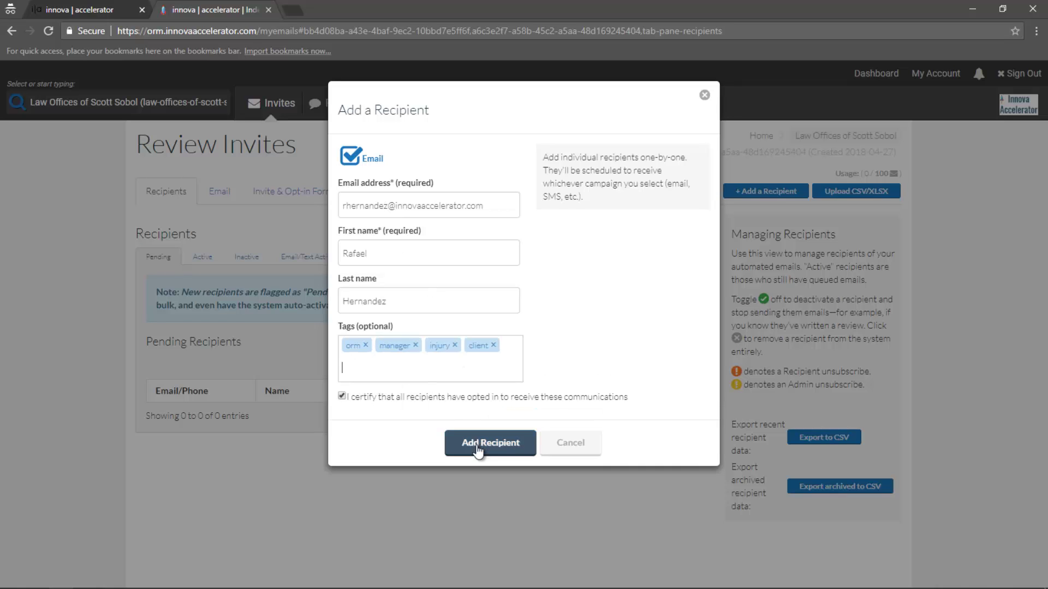
{"action": "left_click", "coordinate": [464, 443]}
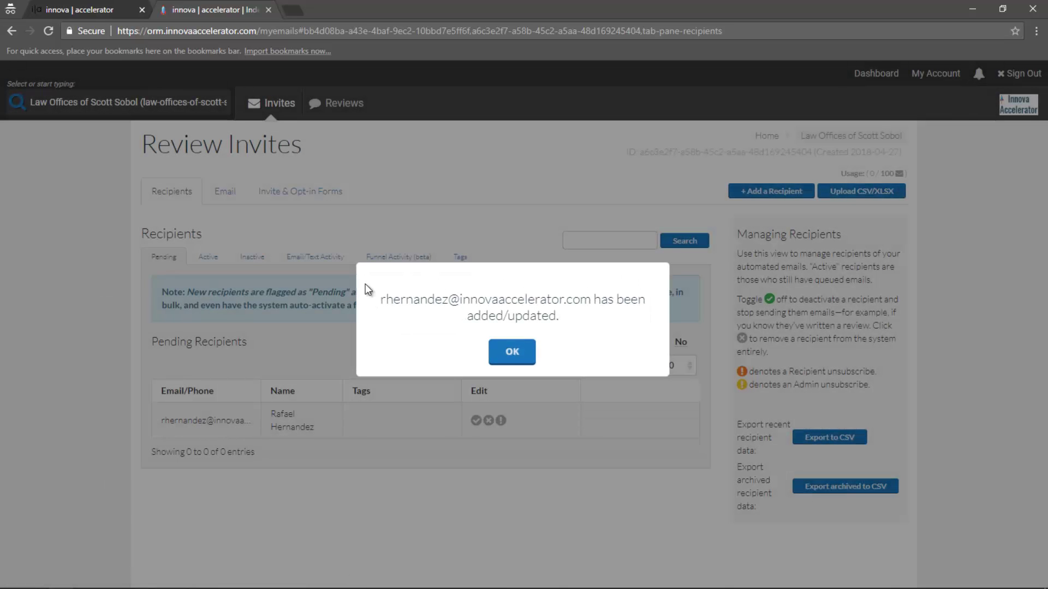
{"action": "left_click", "coordinate": [510, 352]}
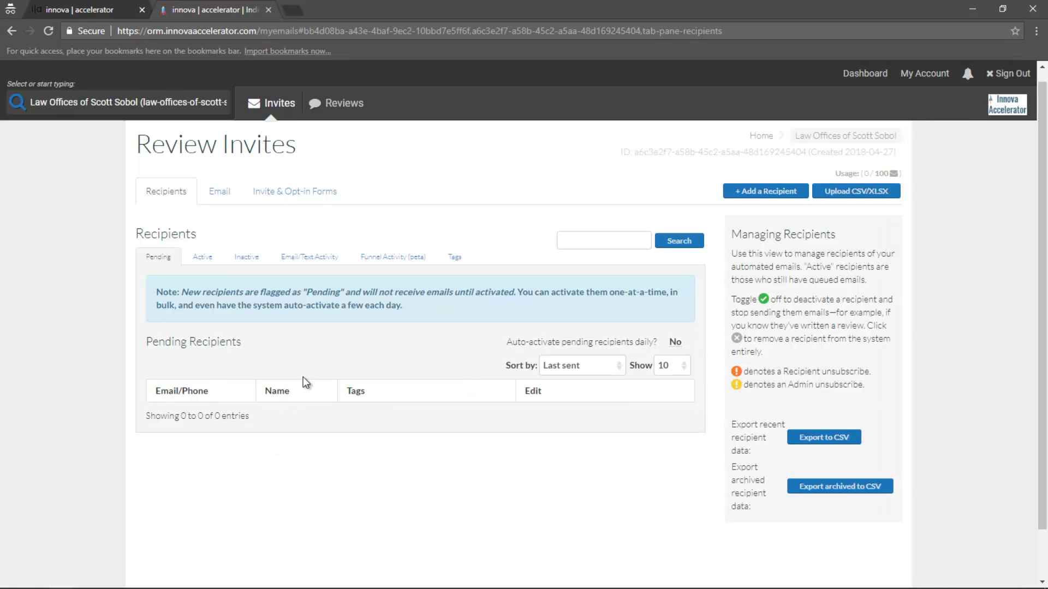
Check the Active, Inactive and Pending recipient lists, then return to the Email drip campaign
{"action": "left_click", "coordinate": [203, 256]}
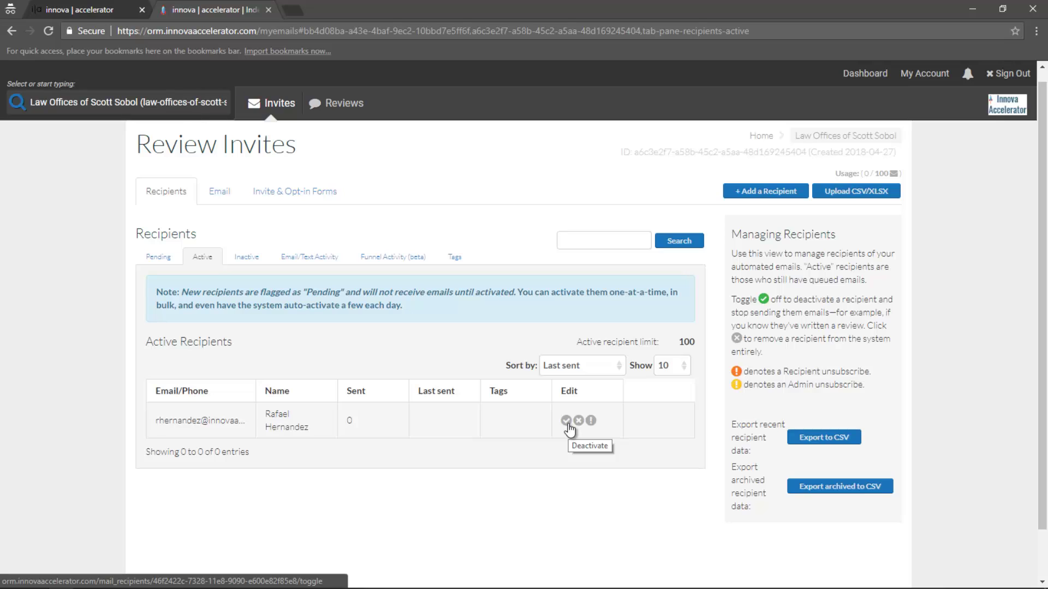
{"action": "left_click", "coordinate": [245, 256]}
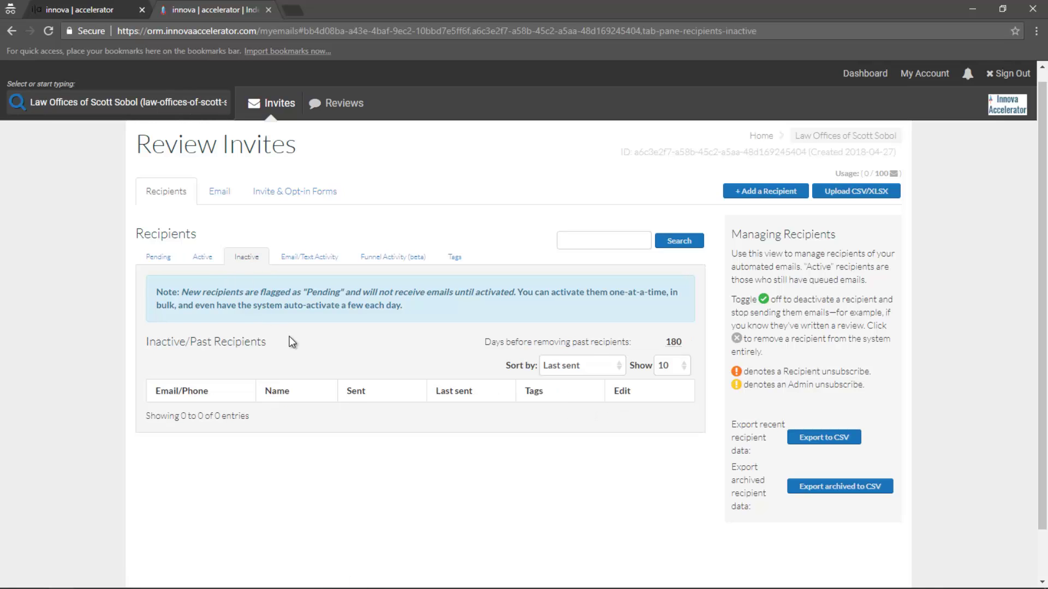
{"action": "left_click", "coordinate": [203, 256]}
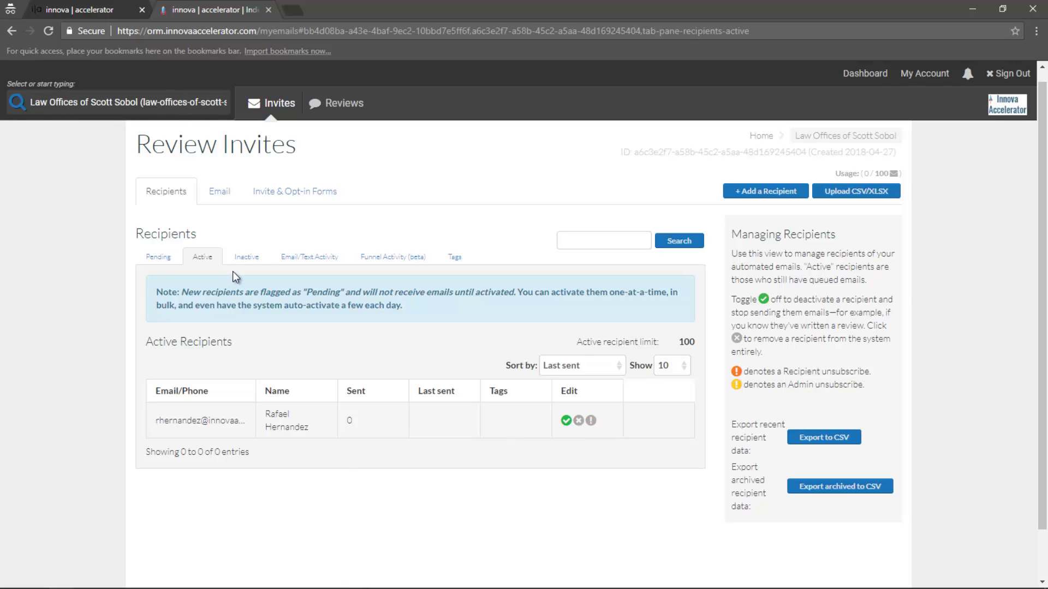
{"action": "left_click", "coordinate": [246, 256]}
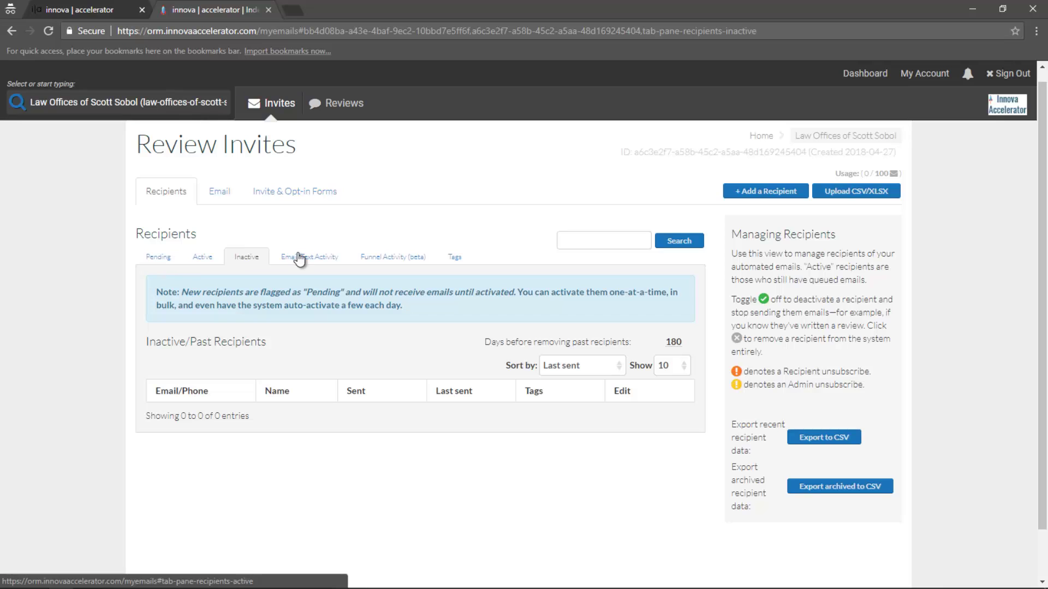
{"action": "left_click", "coordinate": [166, 257]}
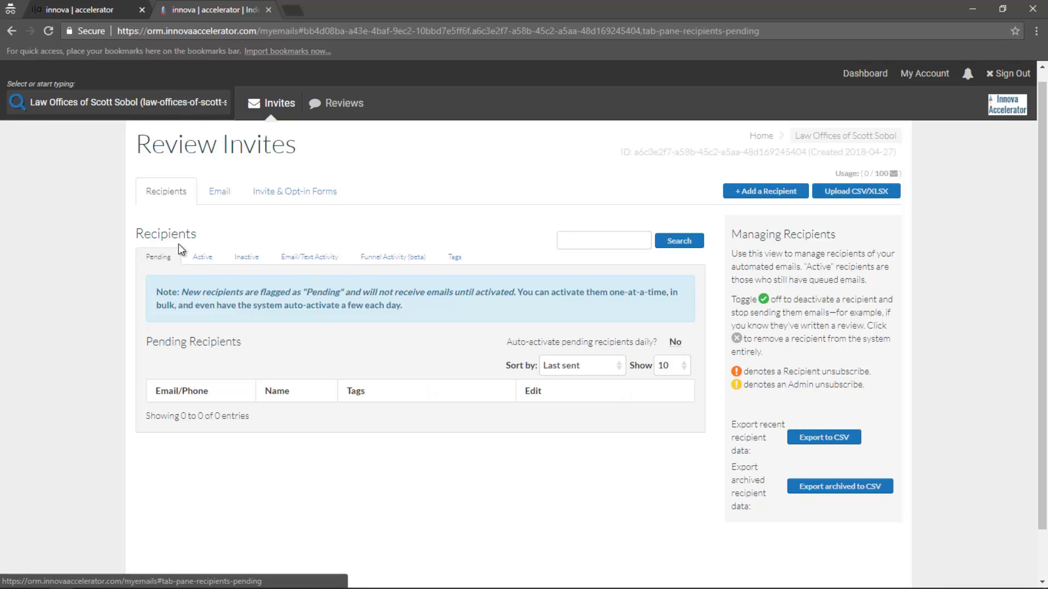
{"action": "left_click", "coordinate": [219, 191]}
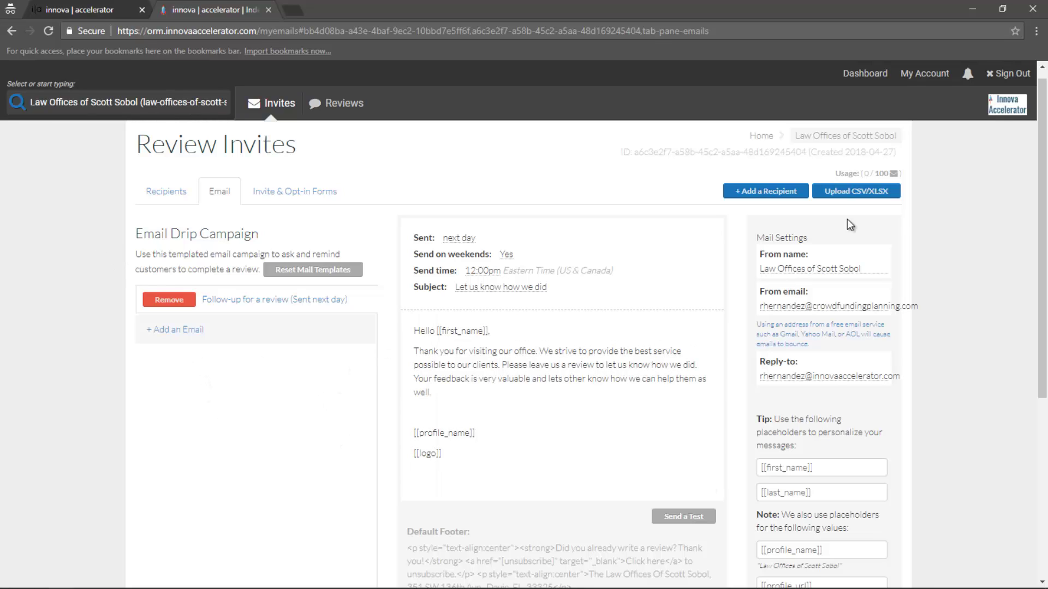
{"action": "left_click_drag", "start_coordinate": [1042, 234], "coordinate": [1042, 277]}
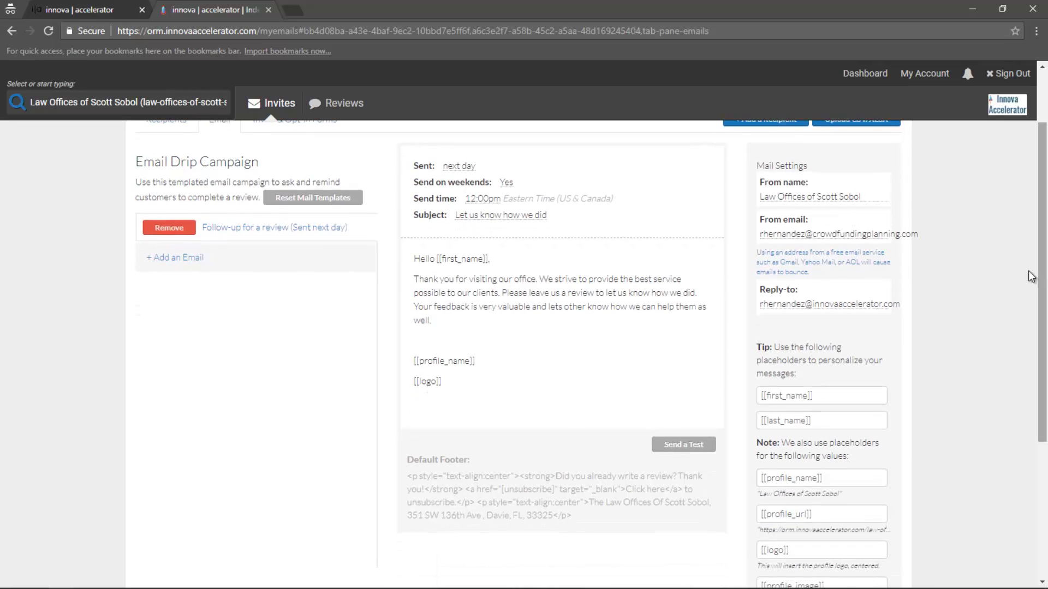
{"action": "left_click", "coordinate": [175, 260]}
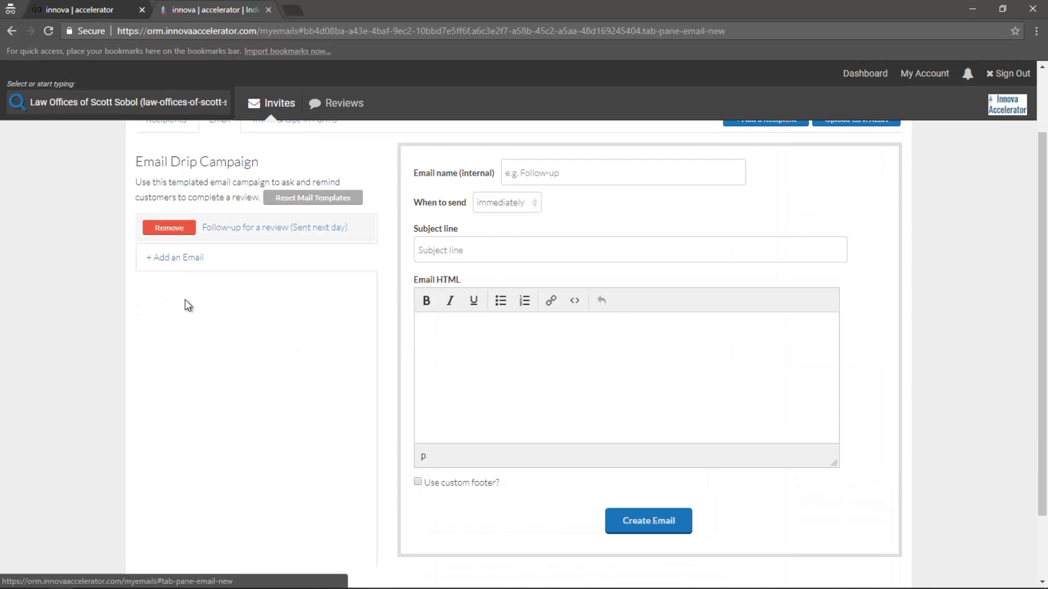
{"action": "left_click", "coordinate": [253, 235]}
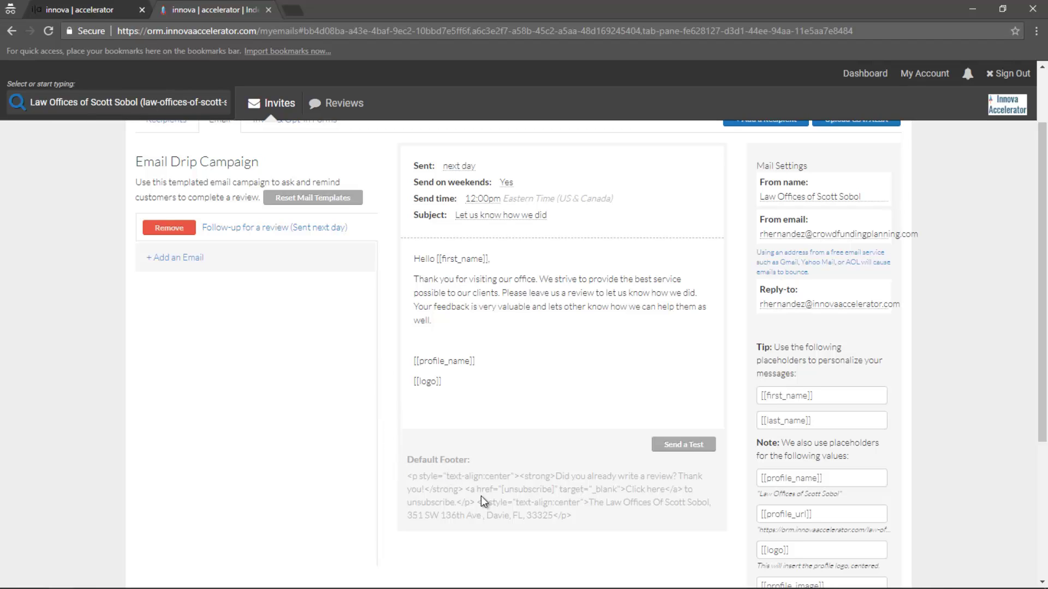
{"action": "left_click_drag", "start_coordinate": [406, 477], "coordinate": [579, 521]}
{"action": "left_click", "coordinate": [579, 521]}
{"action": "left_click_drag", "start_coordinate": [405, 476], "coordinate": [625, 489]}
{"action": "left_click_drag", "start_coordinate": [625, 489], "coordinate": [666, 489]}
{"action": "left_click_drag", "start_coordinate": [407, 503], "coordinate": [457, 502]}
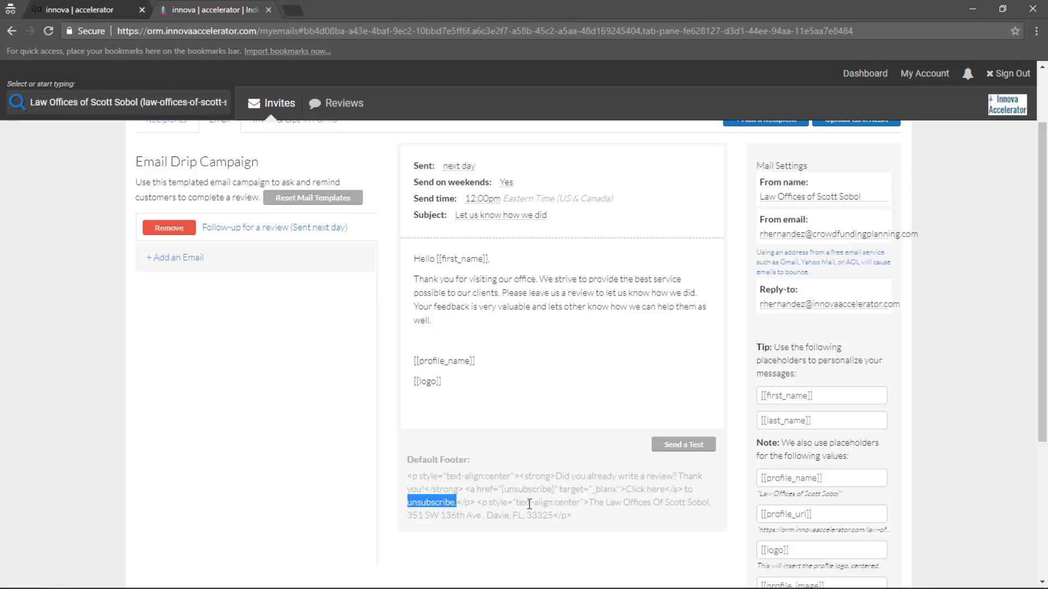
{"action": "left_click_drag", "start_coordinate": [589, 502], "coordinate": [626, 520]}
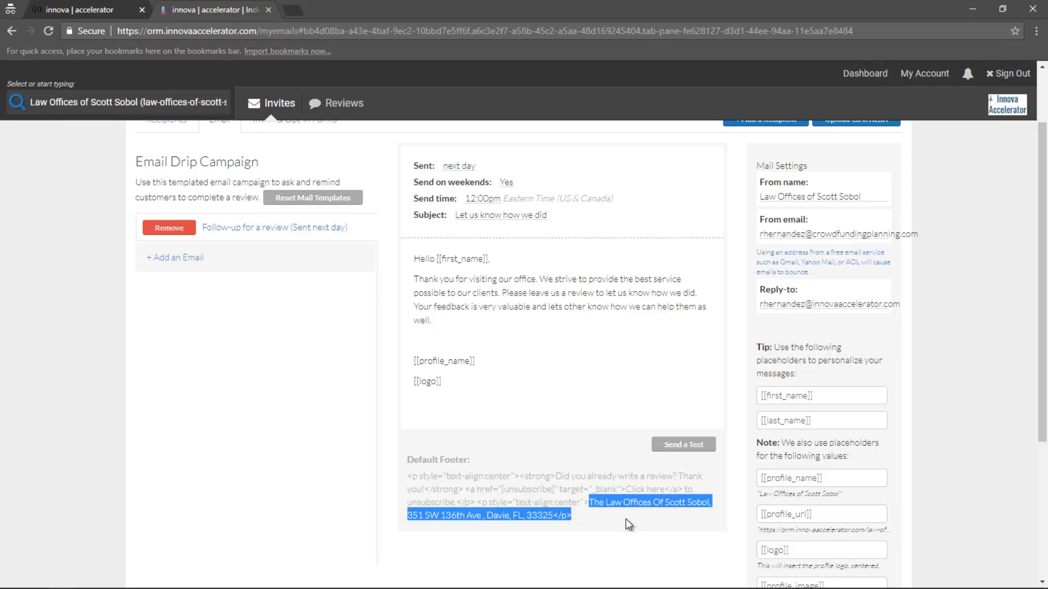
{"action": "left_click", "coordinate": [619, 520]}
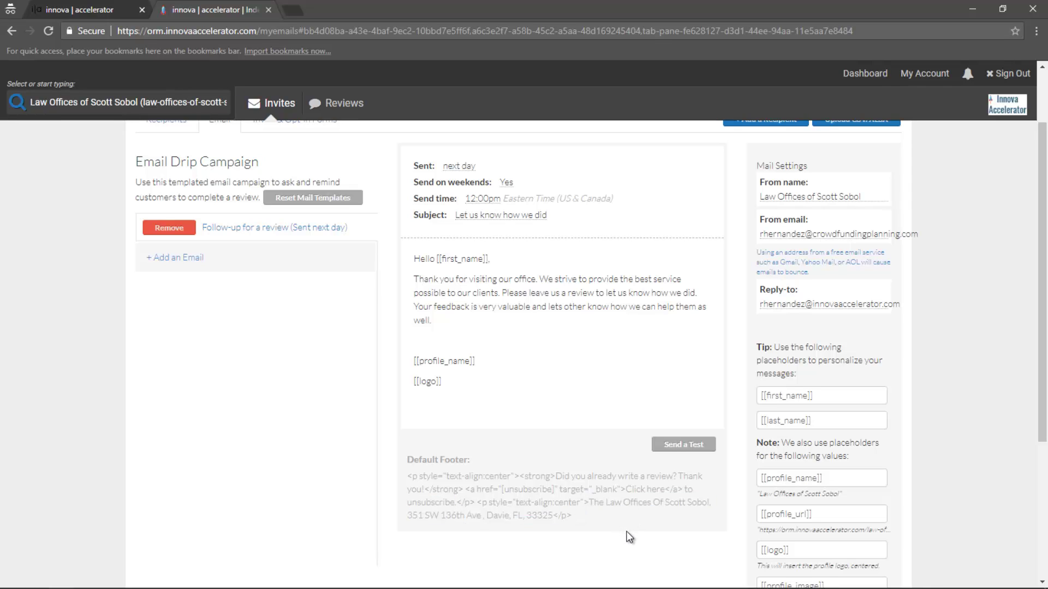
{"action": "scroll", "coordinate": [625, 532], "scroll_direction": "down", "scroll_amount": 1}
{"action": "scroll", "coordinate": [625, 535], "scroll_direction": "down", "scroll_amount": 1}
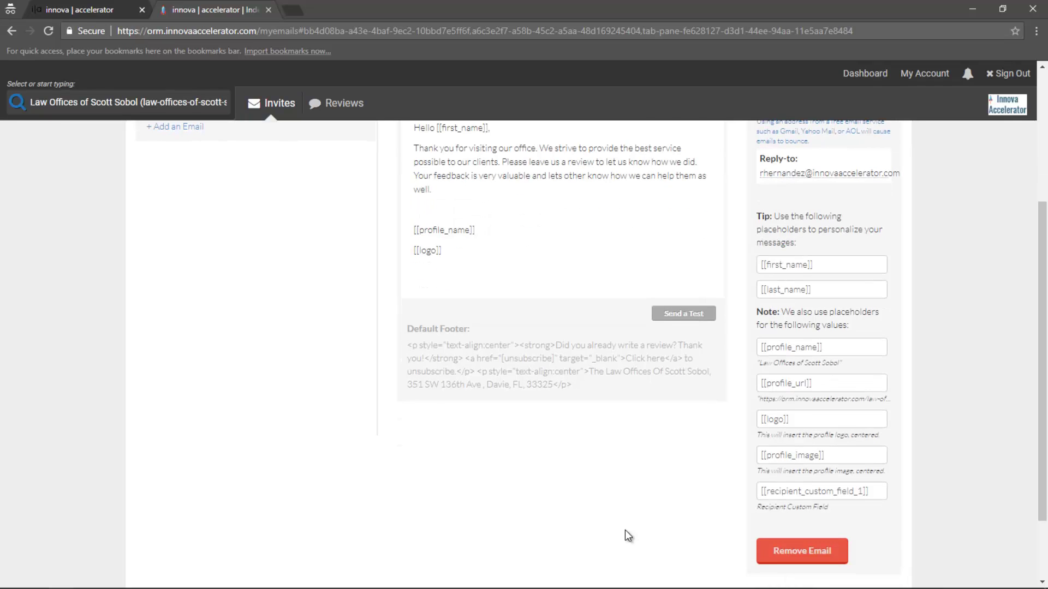
{"action": "scroll", "coordinate": [624, 530], "scroll_direction": "up", "scroll_amount": 1}
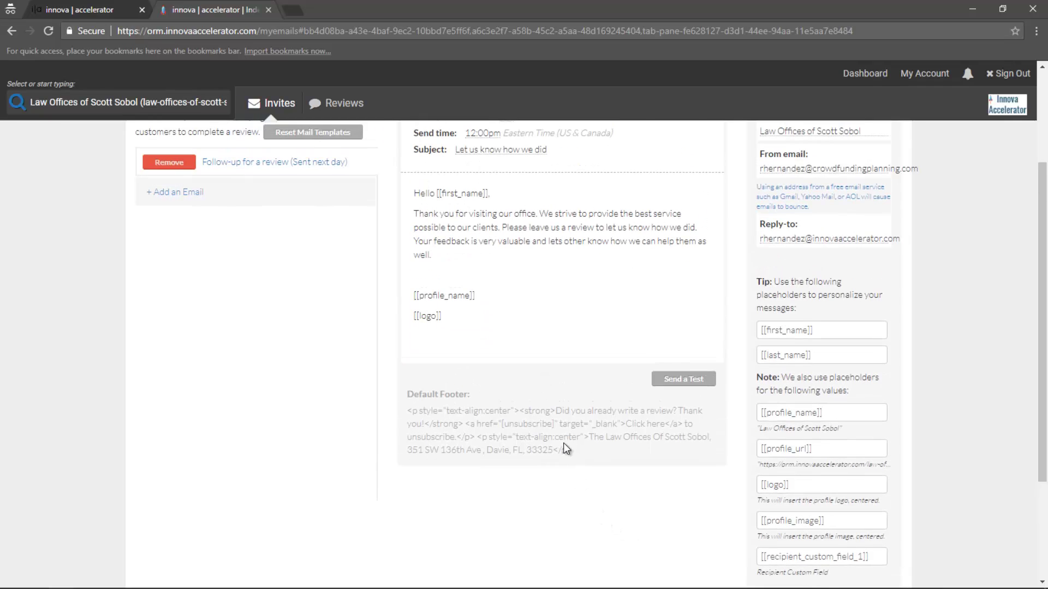
{"action": "scroll", "coordinate": [564, 443], "scroll_direction": "up", "scroll_amount": 1}
{"action": "scroll", "coordinate": [563, 443], "scroll_direction": "up", "scroll_amount": 1}
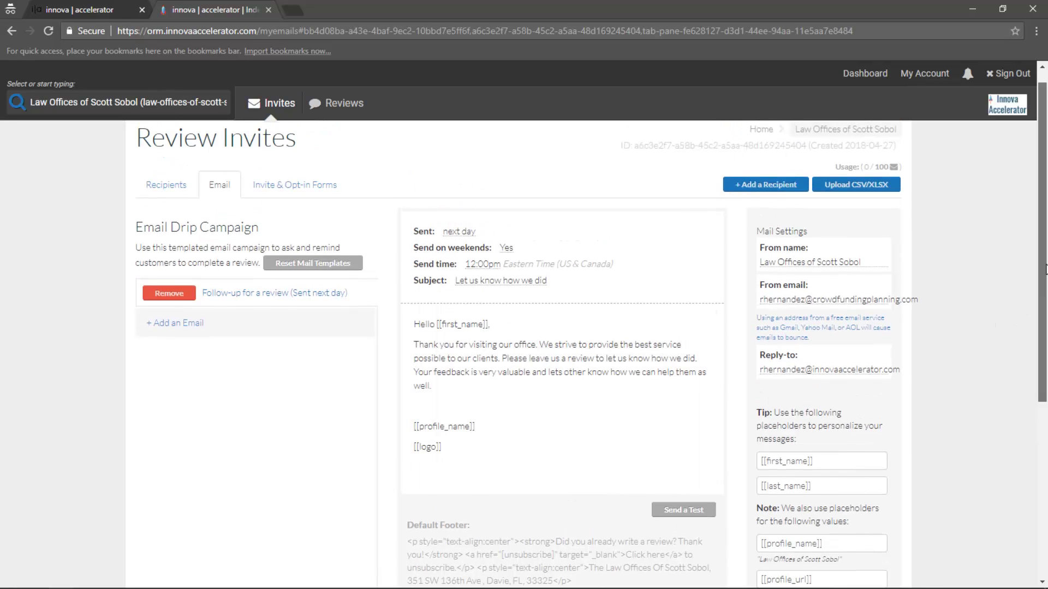
{"action": "mouse_move", "coordinate": [1043, 288]}
{"action": "left_mouse_down"}
{"action": "mouse_move", "coordinate": [1045, 328]}
{"action": "mouse_move", "coordinate": [1046, 286]}
{"action": "left_mouse_up"}
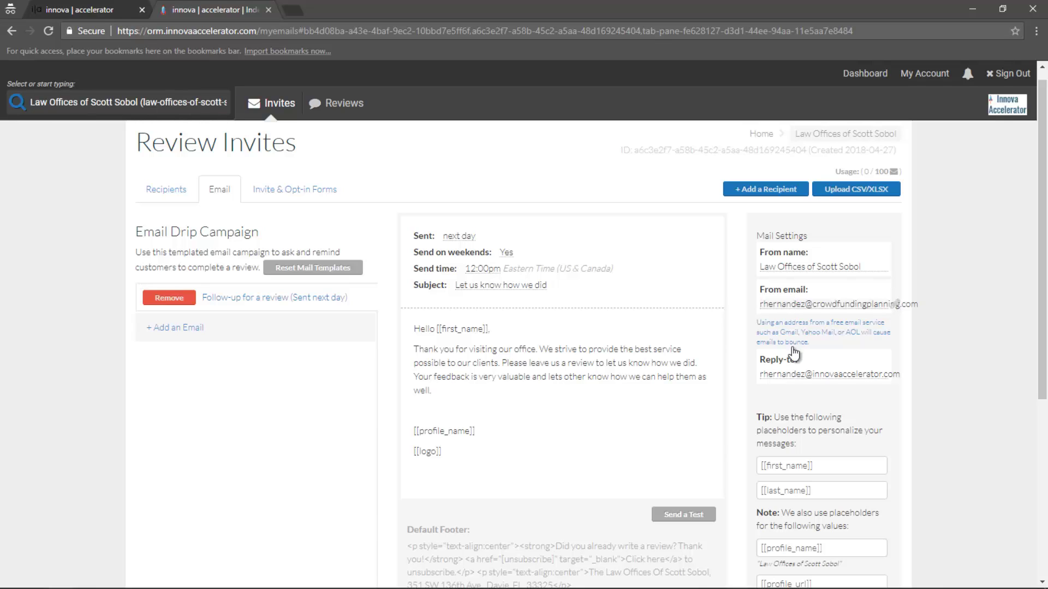
{"action": "left_click", "coordinate": [814, 468]}
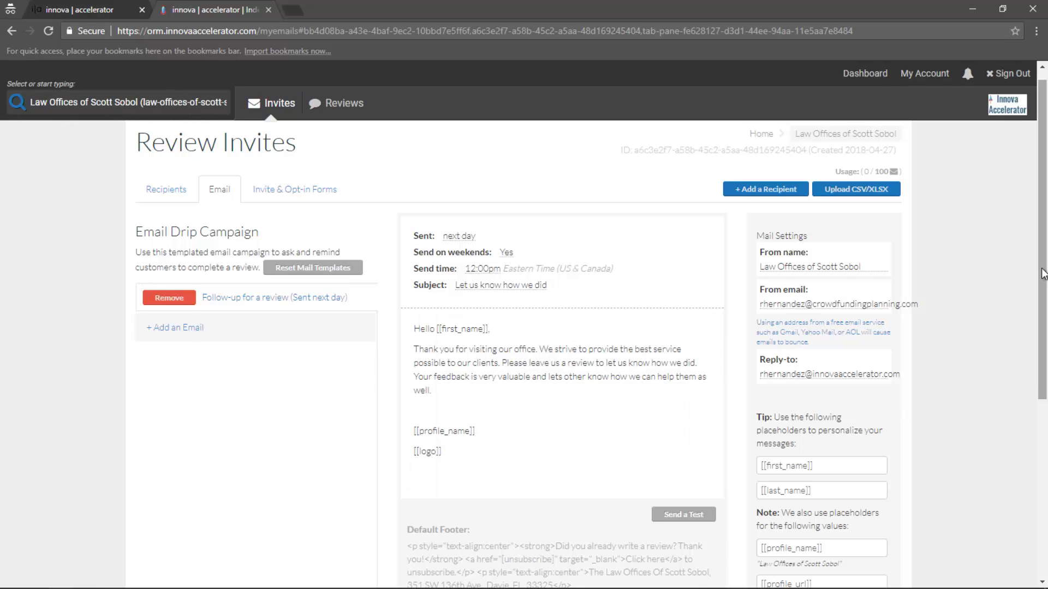
{"action": "left_click_drag", "start_coordinate": [1045, 278], "coordinate": [1045, 425]}
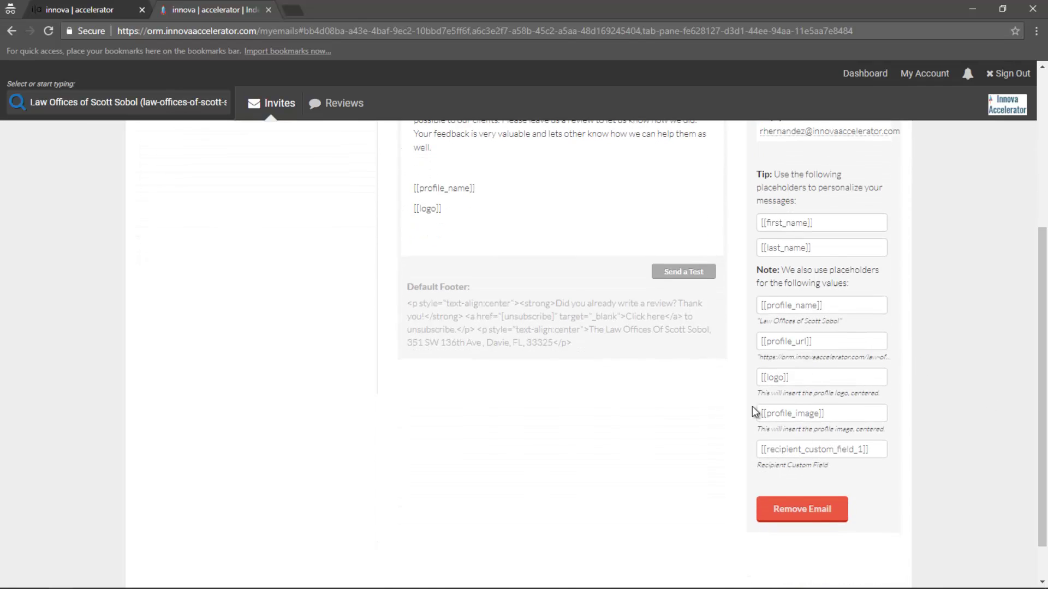
{"action": "scroll", "coordinate": [372, 358], "scroll_direction": "up", "scroll_amount": 1}
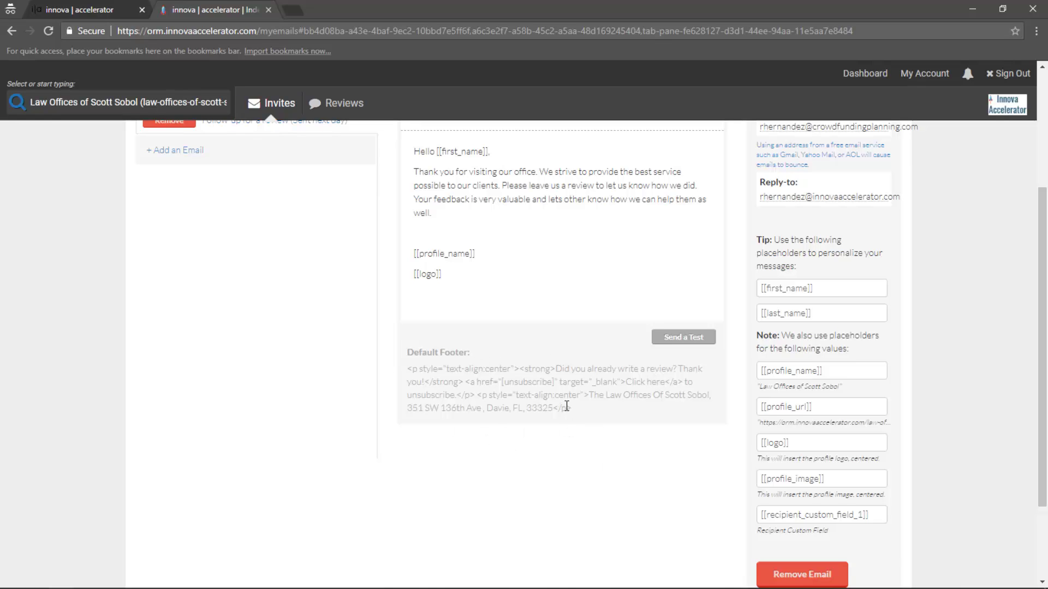
{"action": "scroll", "coordinate": [565, 405], "scroll_direction": "up", "scroll_amount": 1}
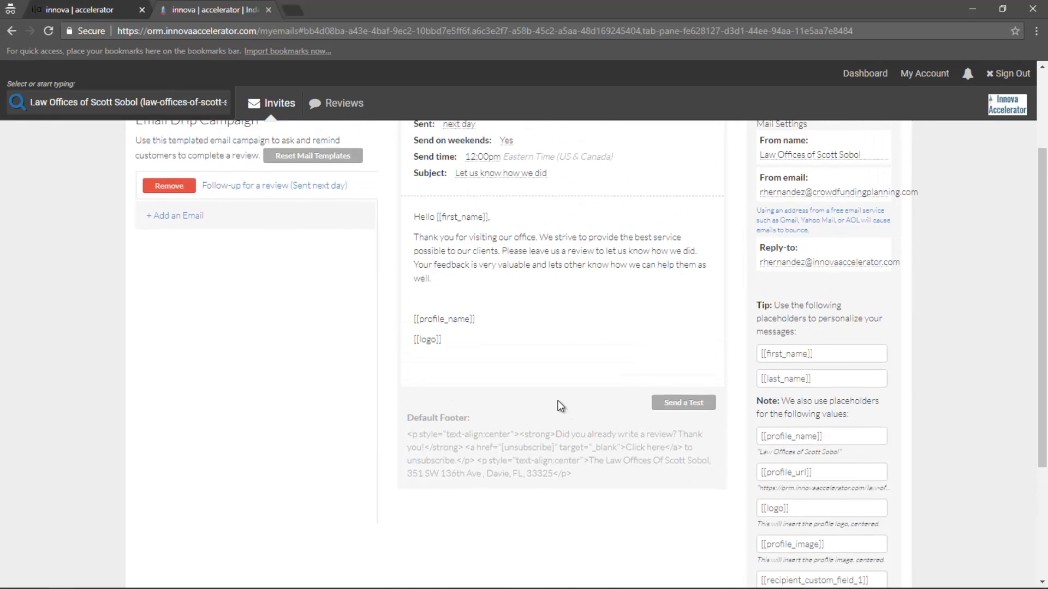
{"action": "scroll", "coordinate": [561, 407], "scroll_direction": "up", "scroll_amount": 1}
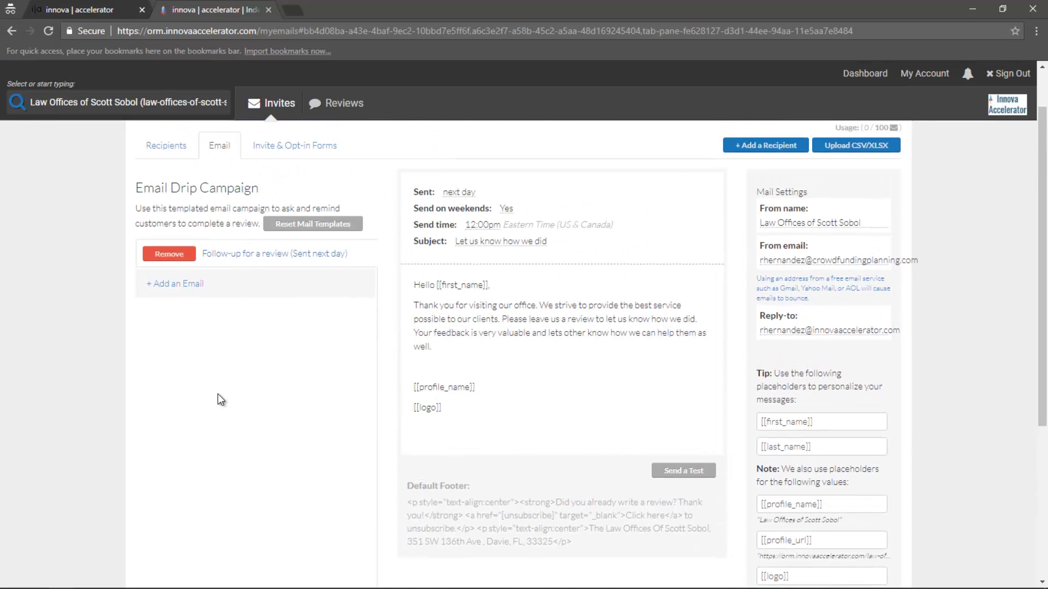
{"action": "scroll", "coordinate": [218, 394], "scroll_direction": "up", "scroll_amount": 1}
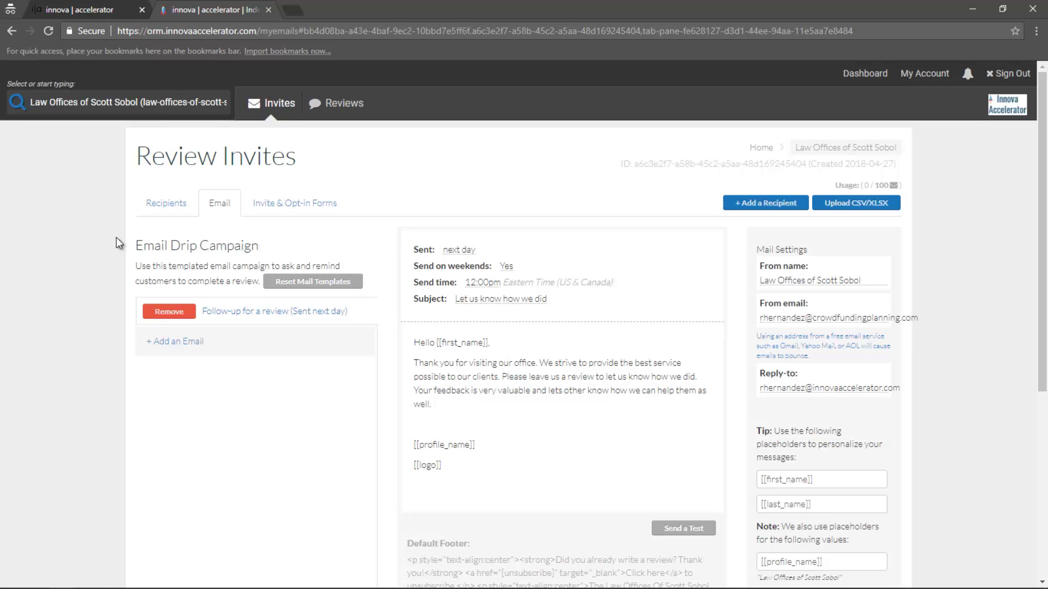